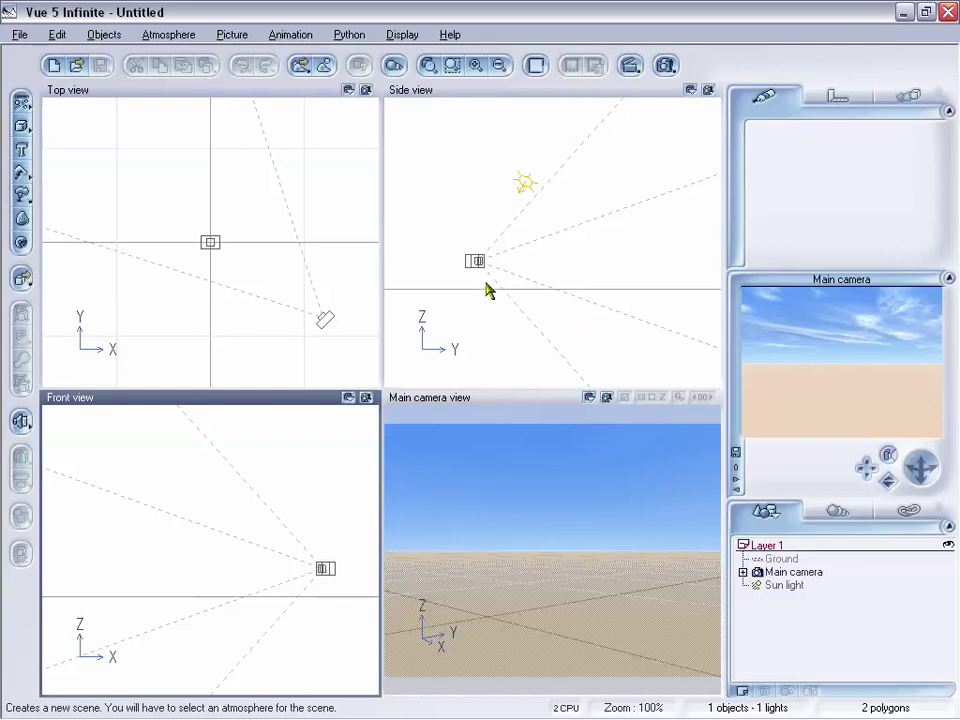
Open the main camera's advanced options, and switch its preview off and back on
left_click(326, 328)
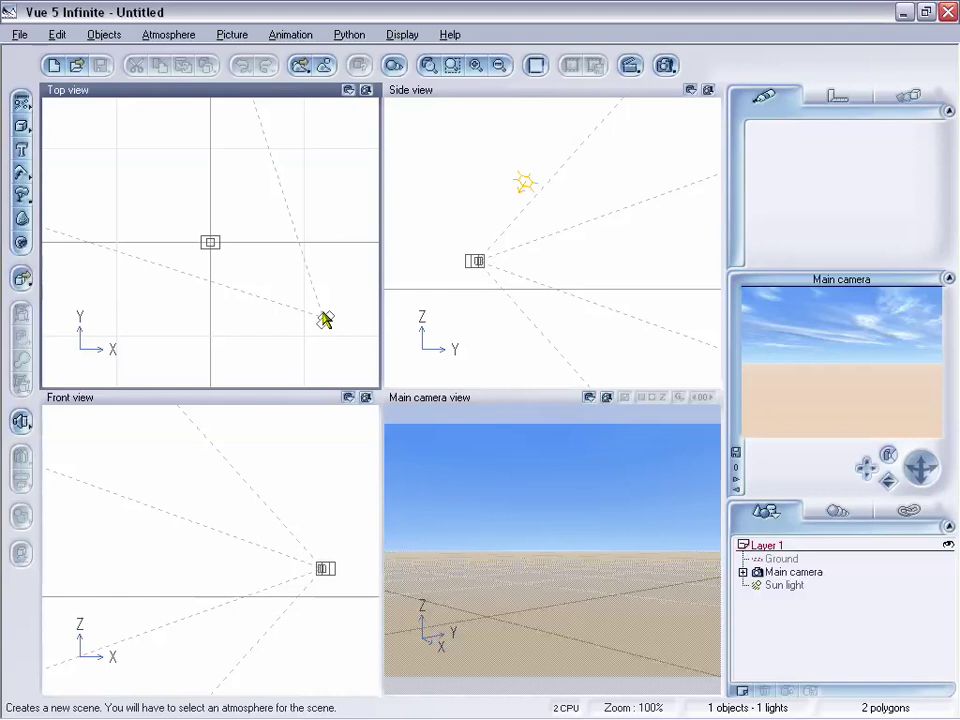
left_click(327, 326)
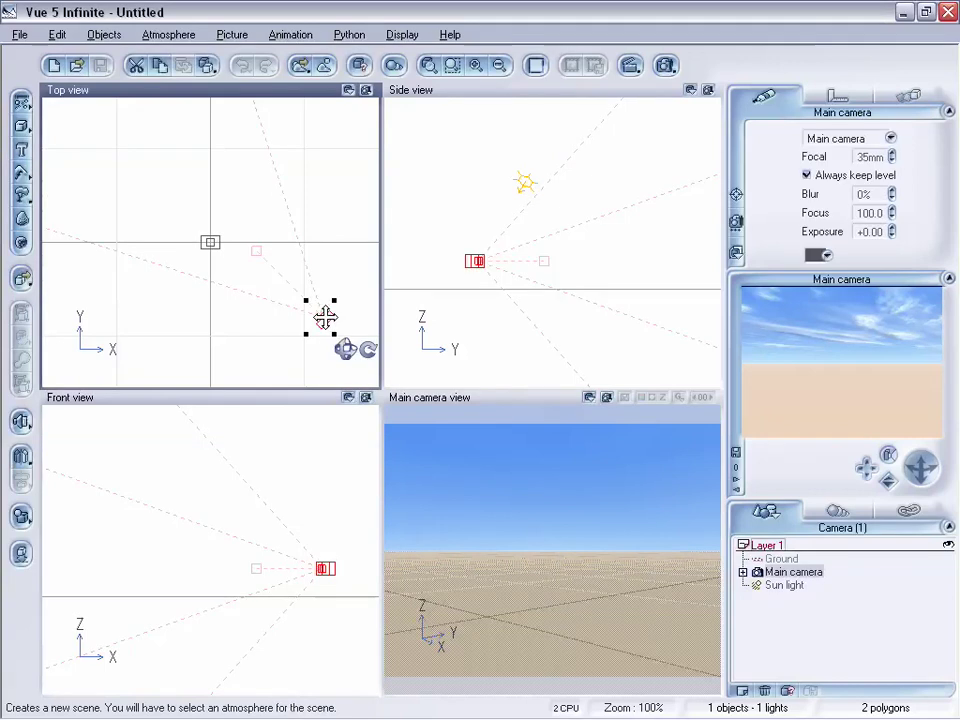
double_click(326, 318)
left_click_drag(467, 247, 349, 163)
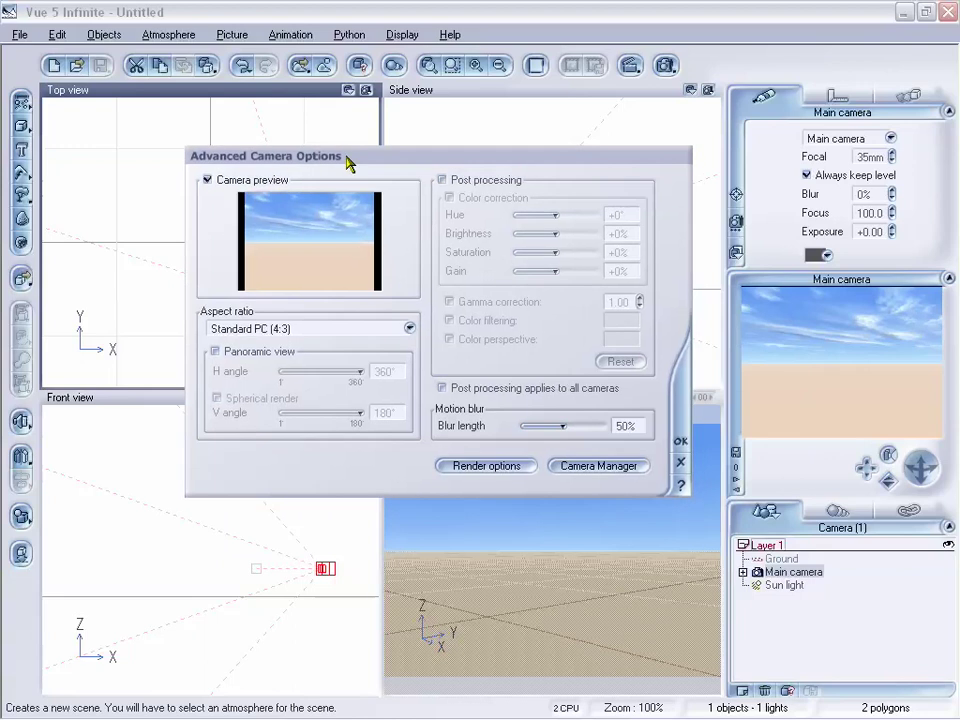
left_click(207, 180)
left_click(207, 180)
left_click_drag(356, 153, 353, 139)
Try the Standard PC - vertical (3:4) and Photo (36:24) aspect ratios for the camera
left_click(330, 314)
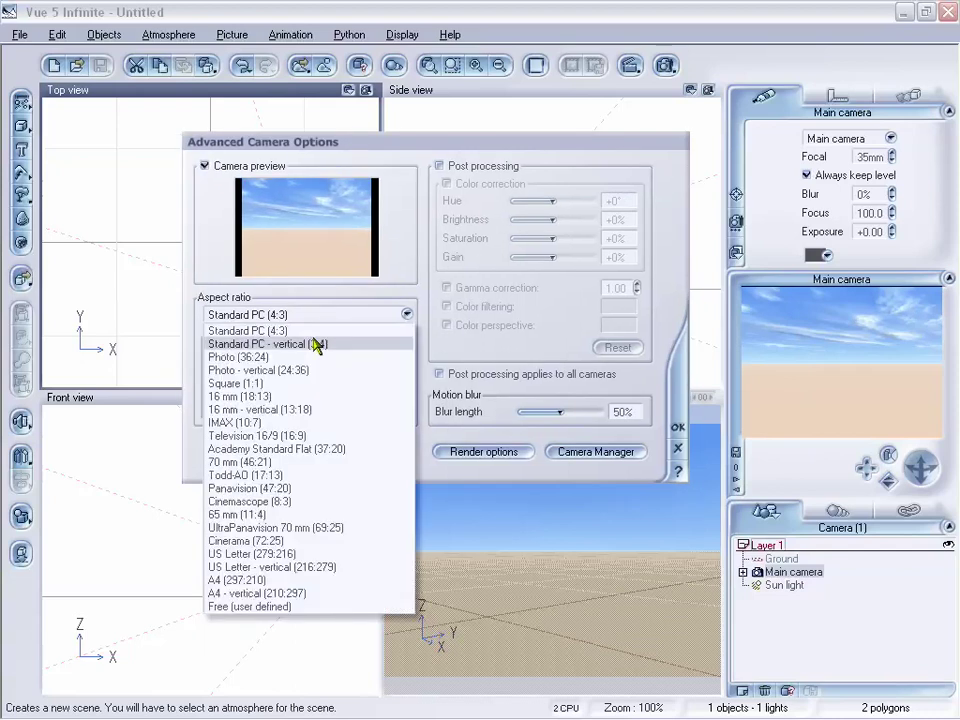
left_click(318, 341)
left_click(330, 314)
left_click(315, 357)
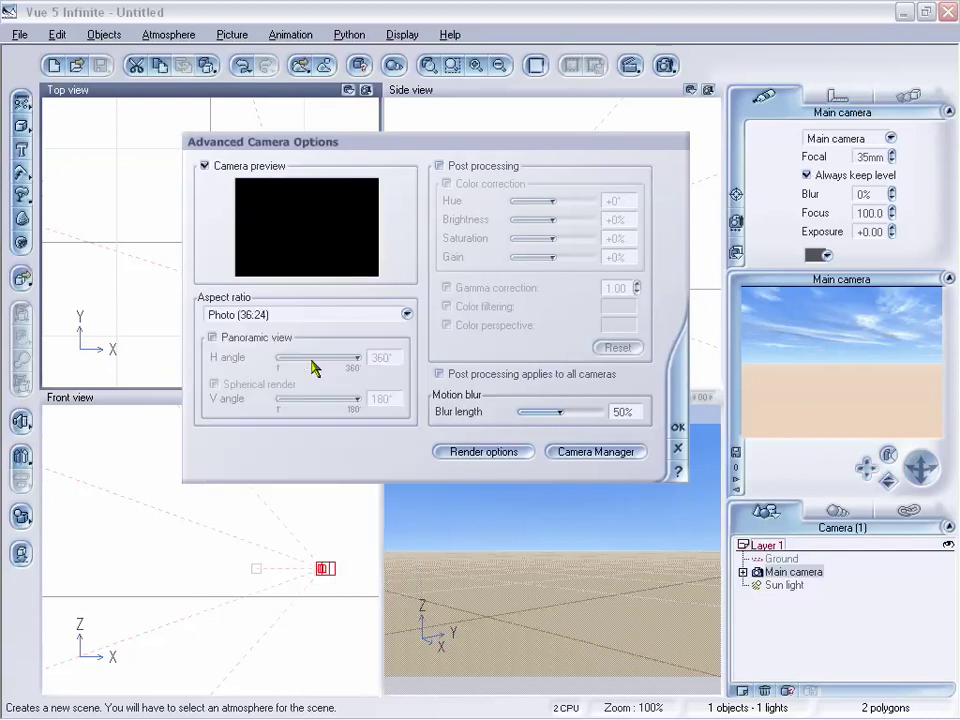
Try the panoramic view with spherical render, turn it off and restore the Standard PC (4:3) aspect ratio
left_click(213, 337)
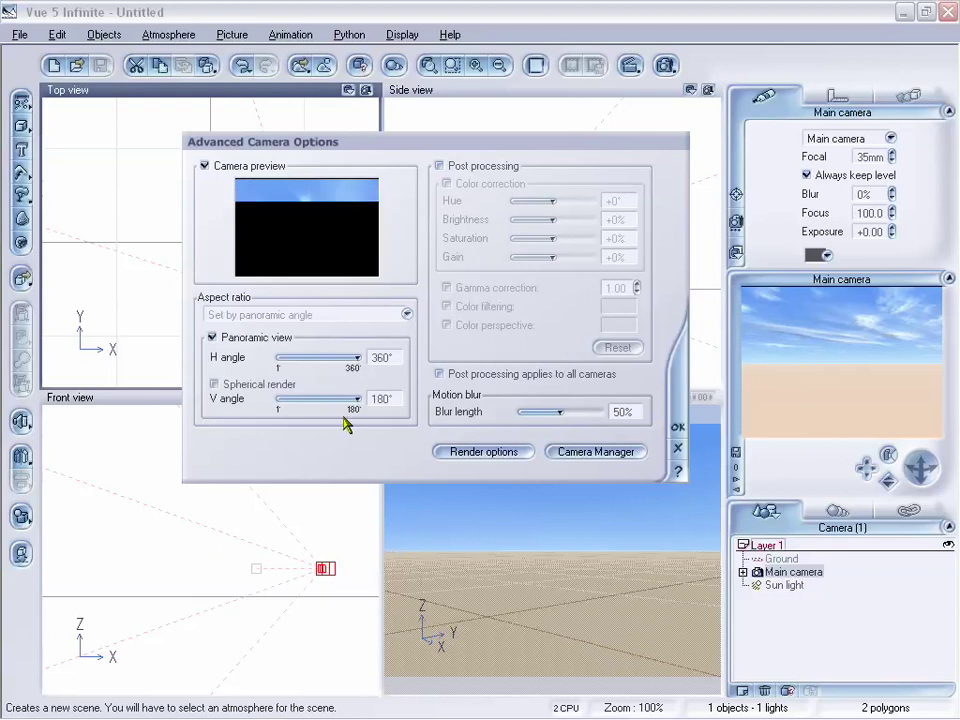
left_click(213, 384)
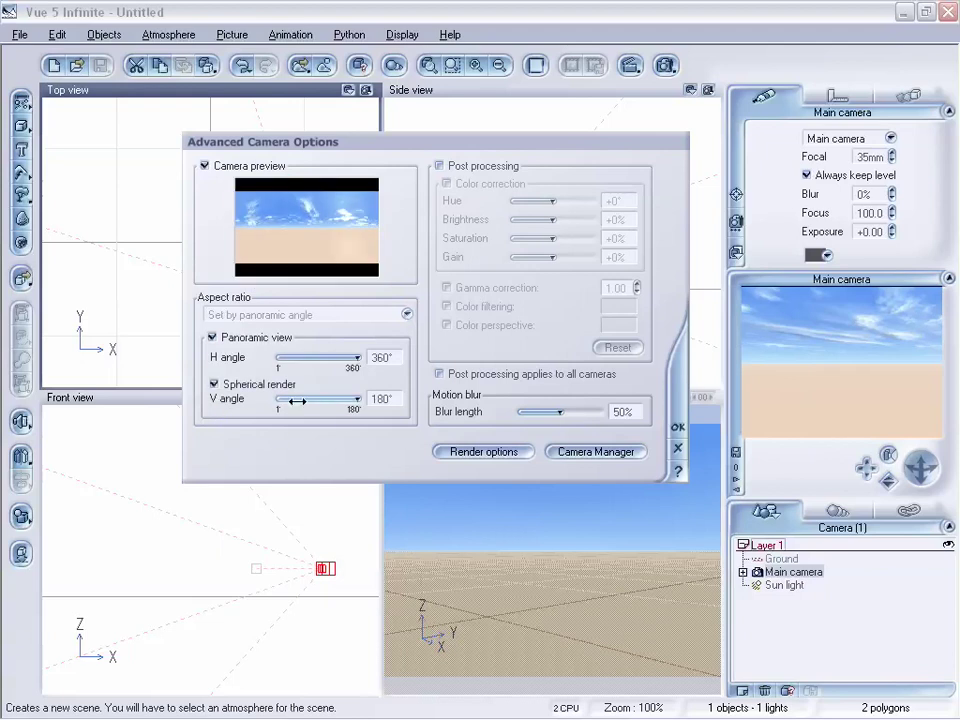
left_click(213, 337)
left_click(246, 316)
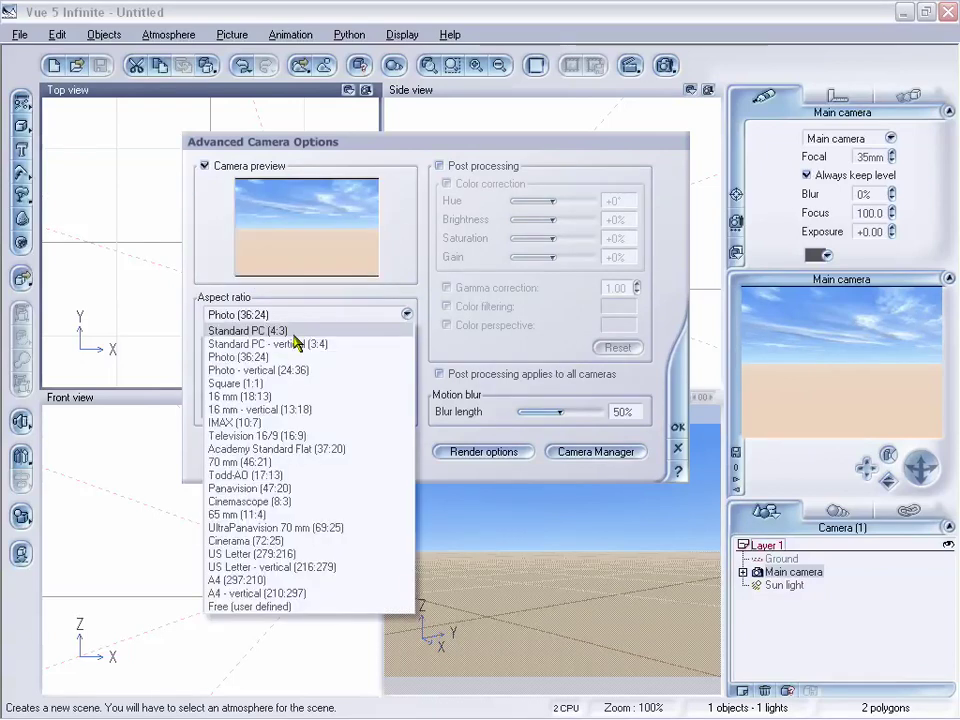
left_click(300, 328)
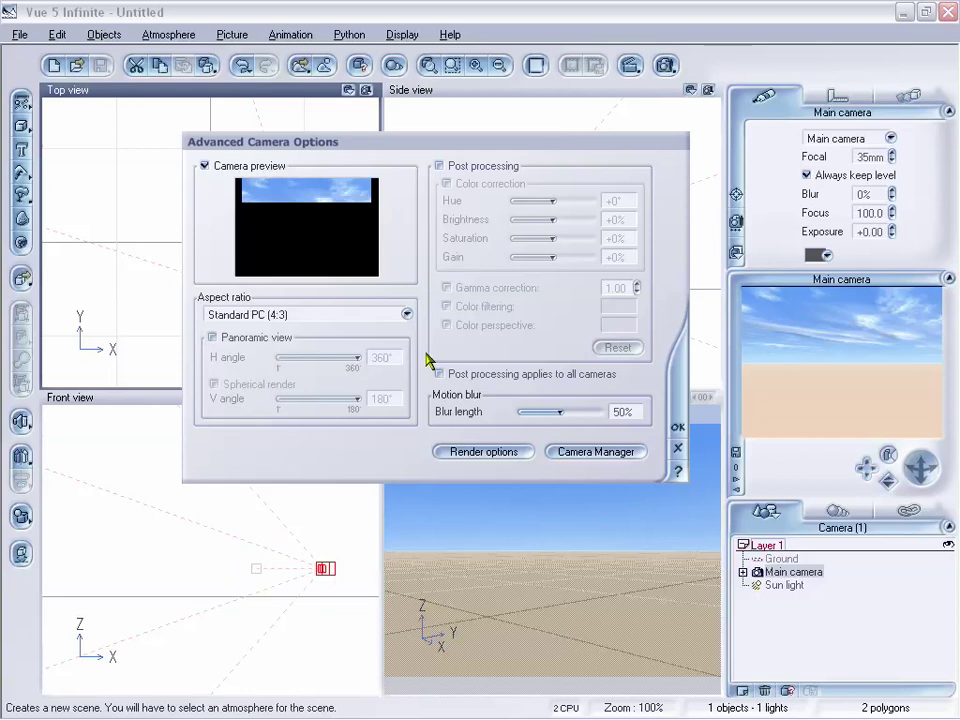
Turn on post processing with color correction for the main camera
left_click(439, 167)
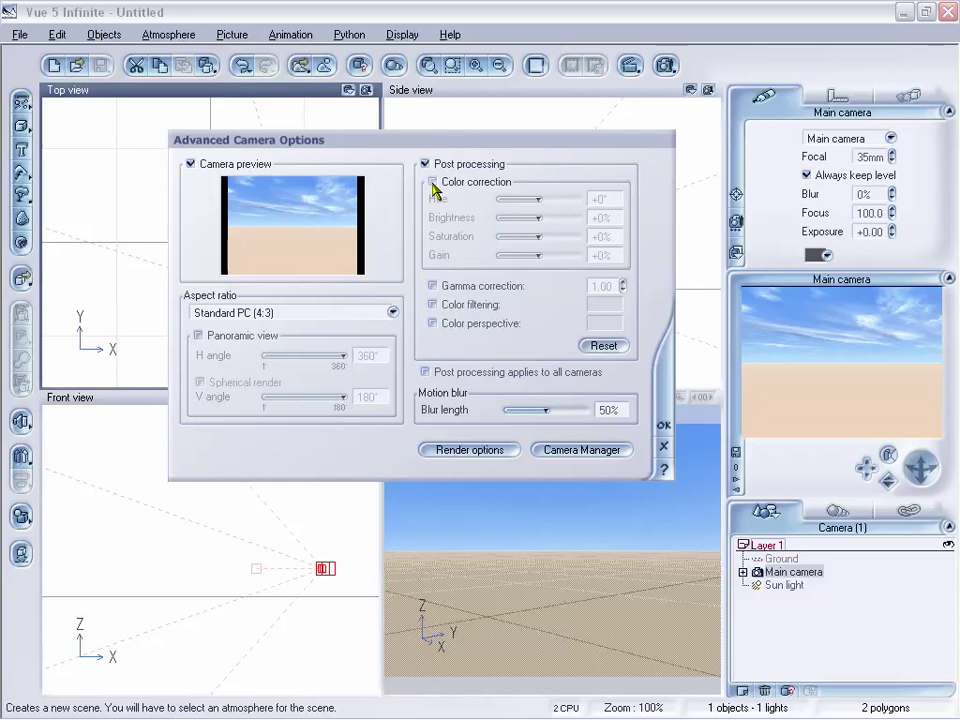
left_click_drag(447, 142, 455, 153)
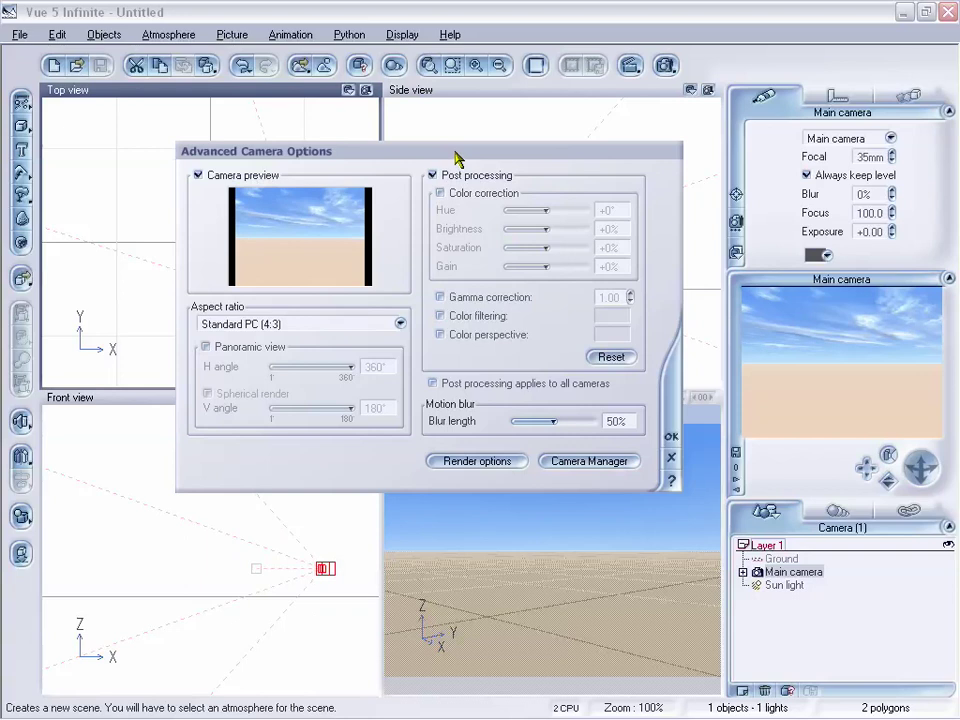
left_click_drag(455, 160, 468, 168)
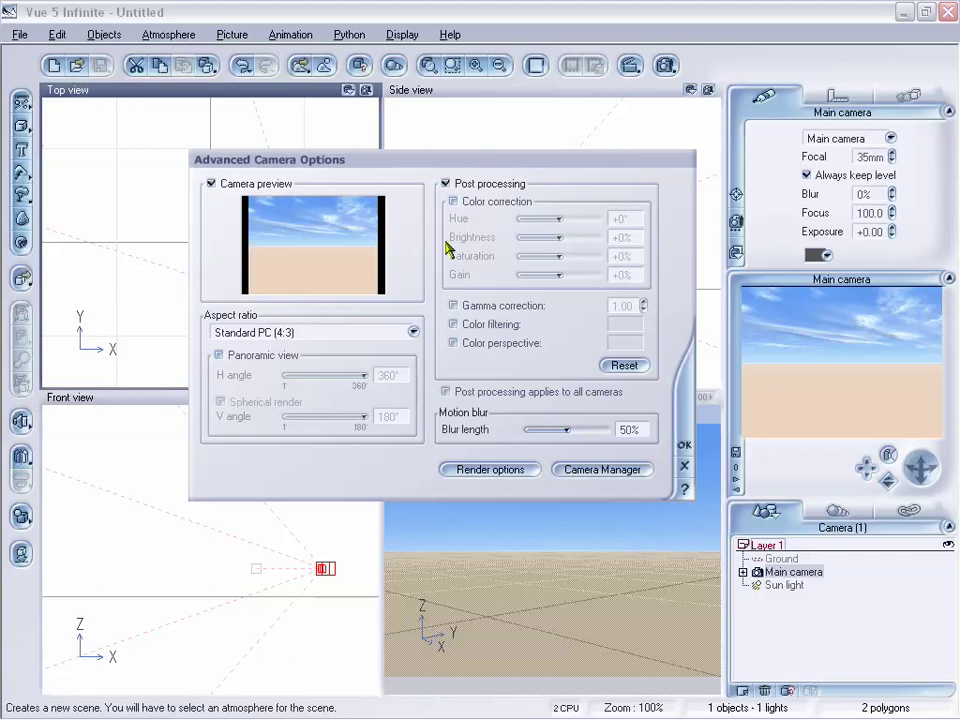
left_click(456, 202)
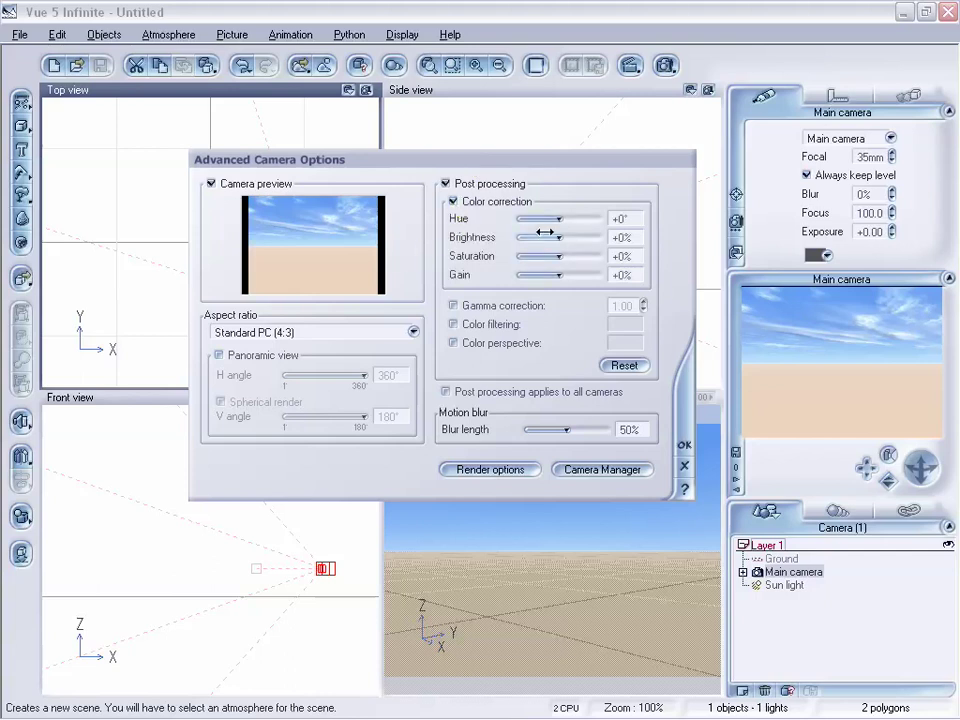
Try hue, brightness, saturation and gain corrections, including -100% saturation, and settle on -2% saturation and -6% gain
left_click_drag(539, 219, 560, 217)
mouse_move(555, 237)
left_mouse_down()
mouse_move(567, 238)
mouse_move(567, 262)
mouse_move(559, 238)
left_mouse_up()
left_click_drag(559, 256, 519, 255)
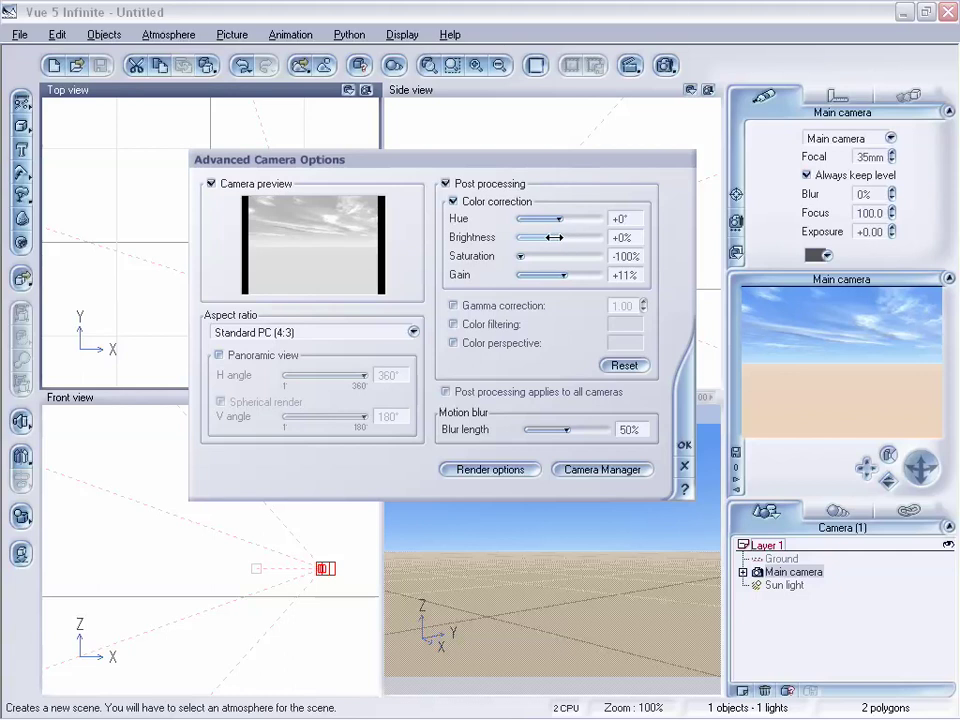
left_click_drag(557, 238, 576, 274)
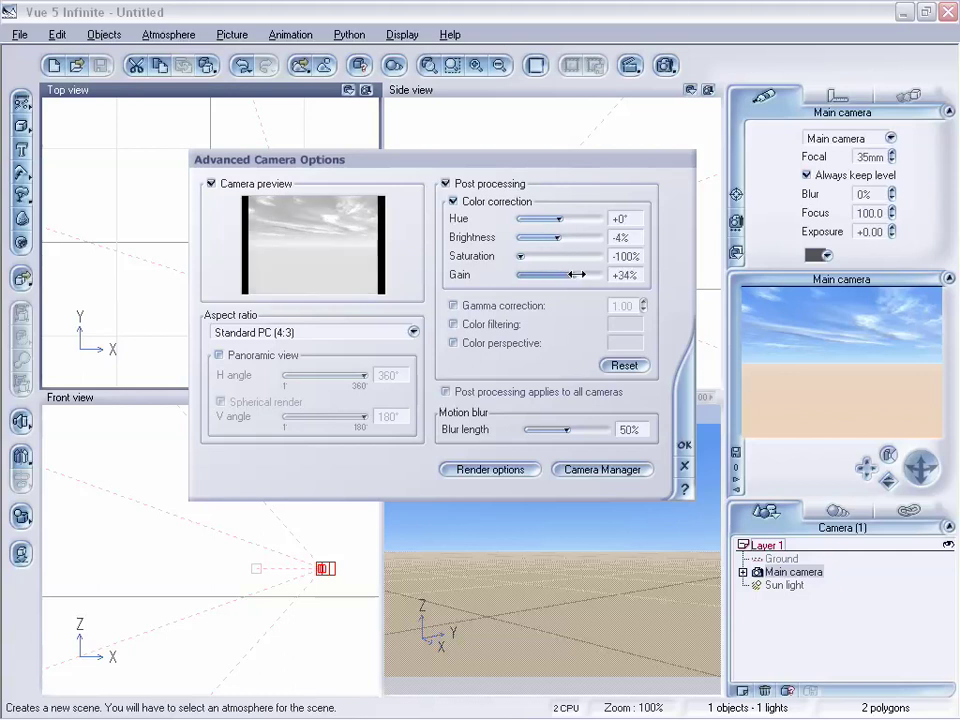
left_click_drag(520, 256, 558, 236)
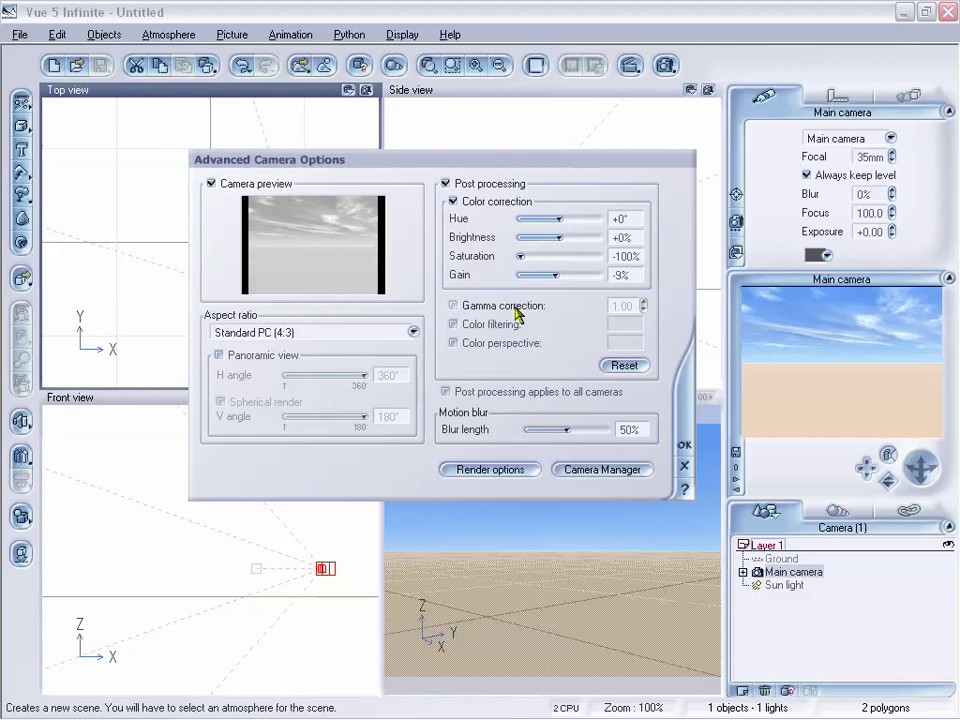
left_click_drag(520, 256, 553, 254)
Enable gamma correction and set its value to 0.3
left_click(453, 306)
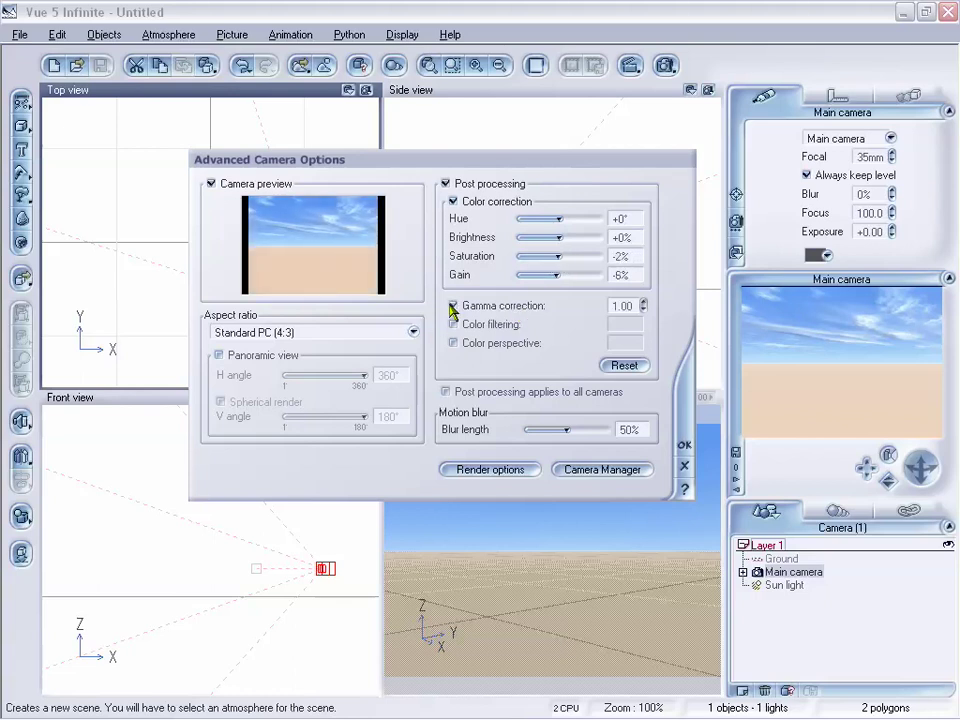
double_click(621, 306)
type("0.3")
key("Return")
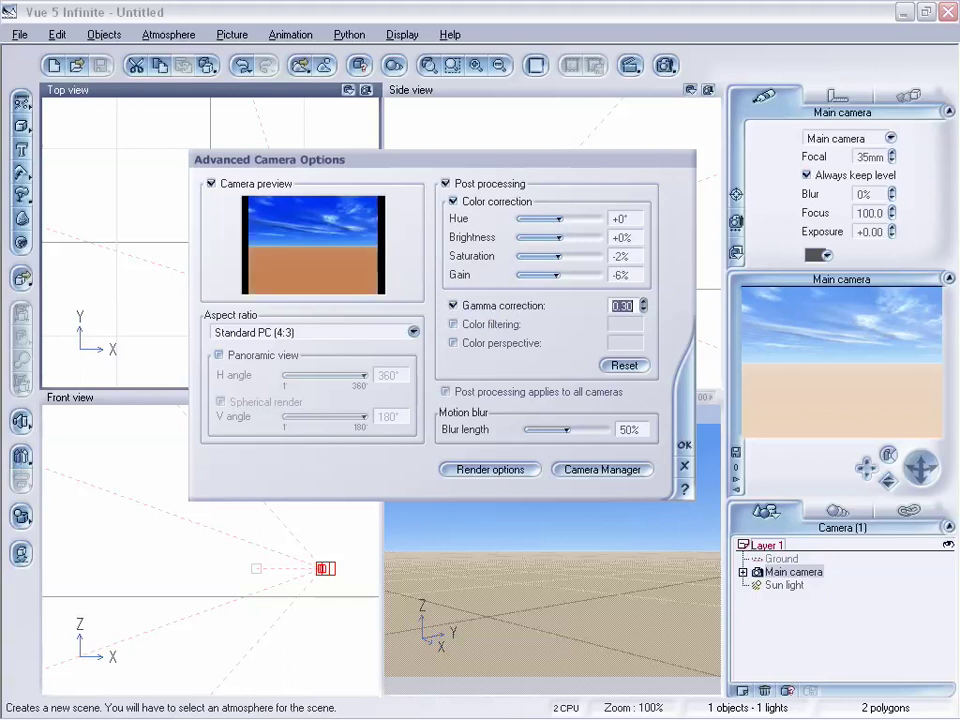
Set the saturation to -100%, the gain to -22% and the gamma correction to 0.50
left_click_drag(559, 256, 520, 256)
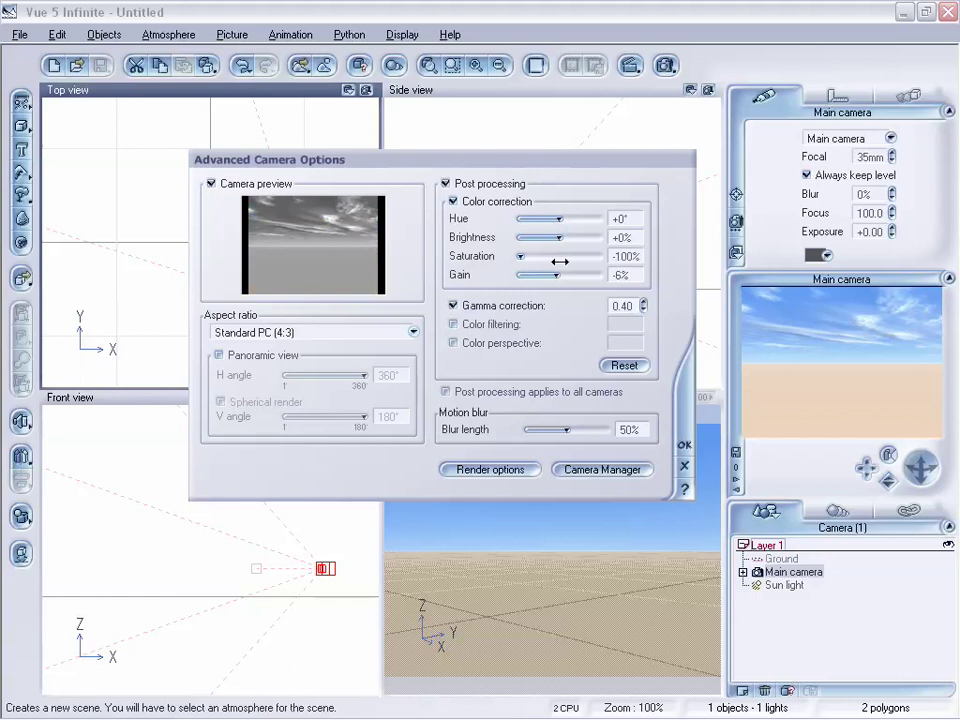
left_click_drag(556, 274, 547, 275)
left_click(642, 309)
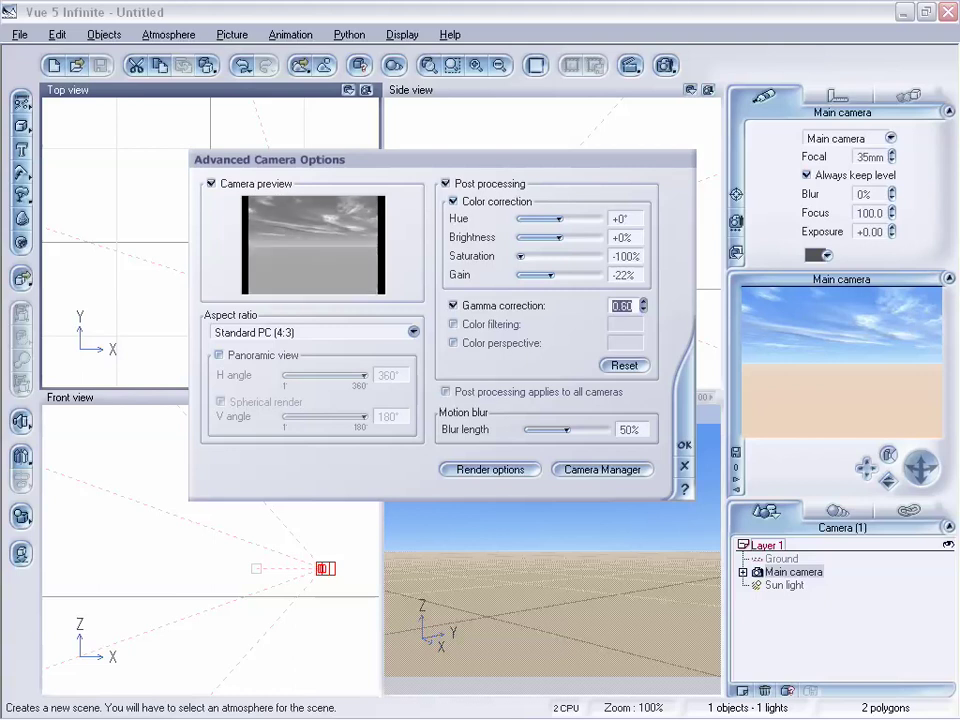
left_click(643, 302)
left_click(643, 302)
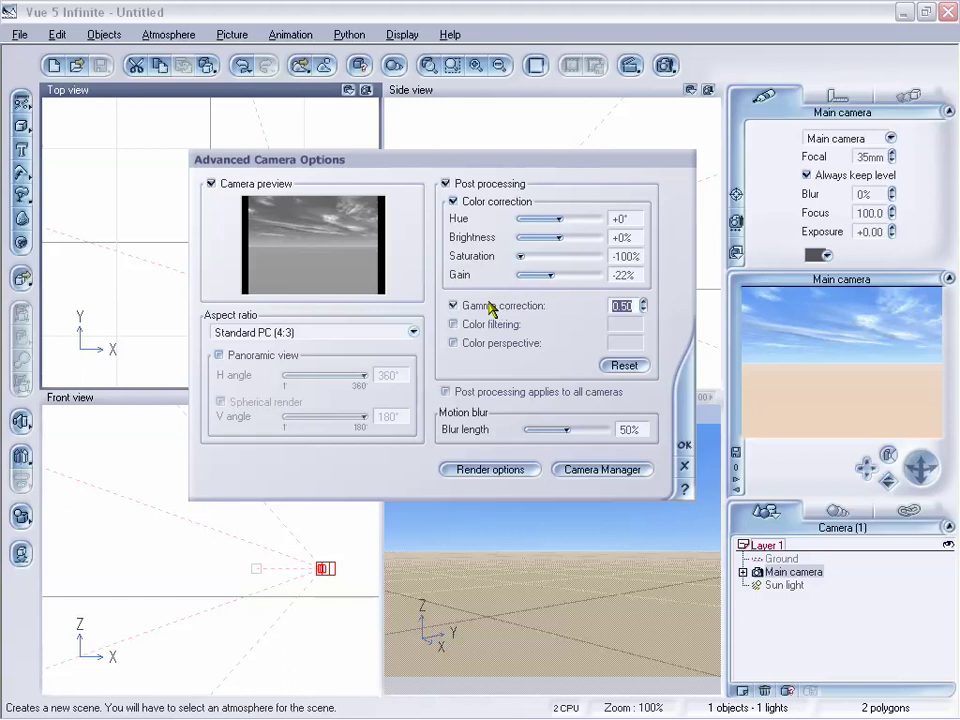
Turn off gamma correction and raise the saturation to -4%
left_click(453, 306)
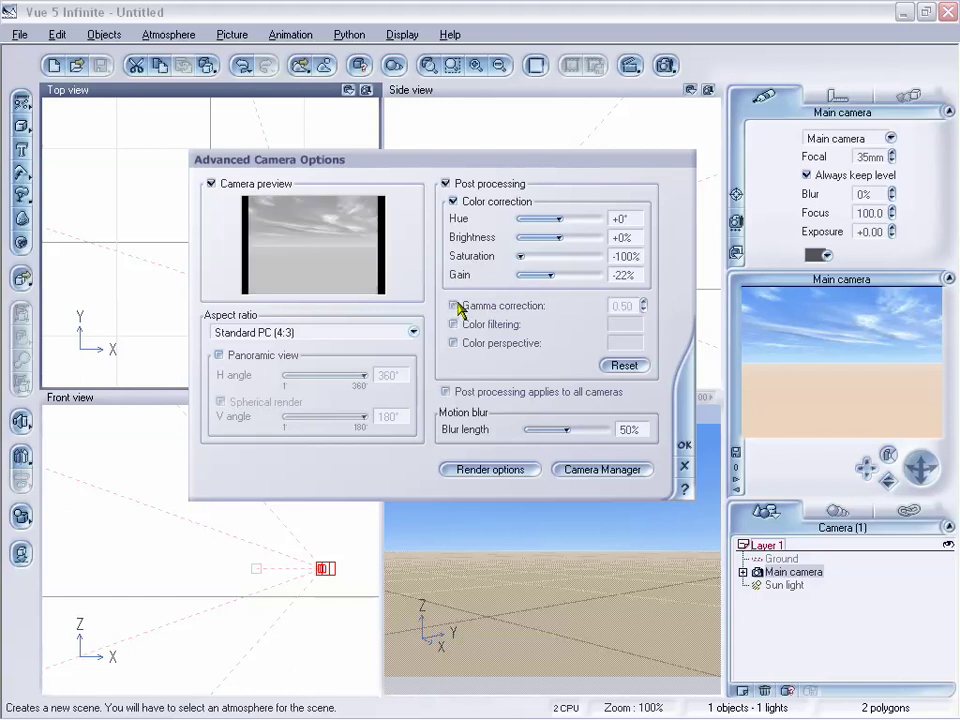
left_click_drag(544, 255, 565, 256)
Enable color filtering and try a pale blue filter color of about RGB 179, 218, 238
left_click(453, 324)
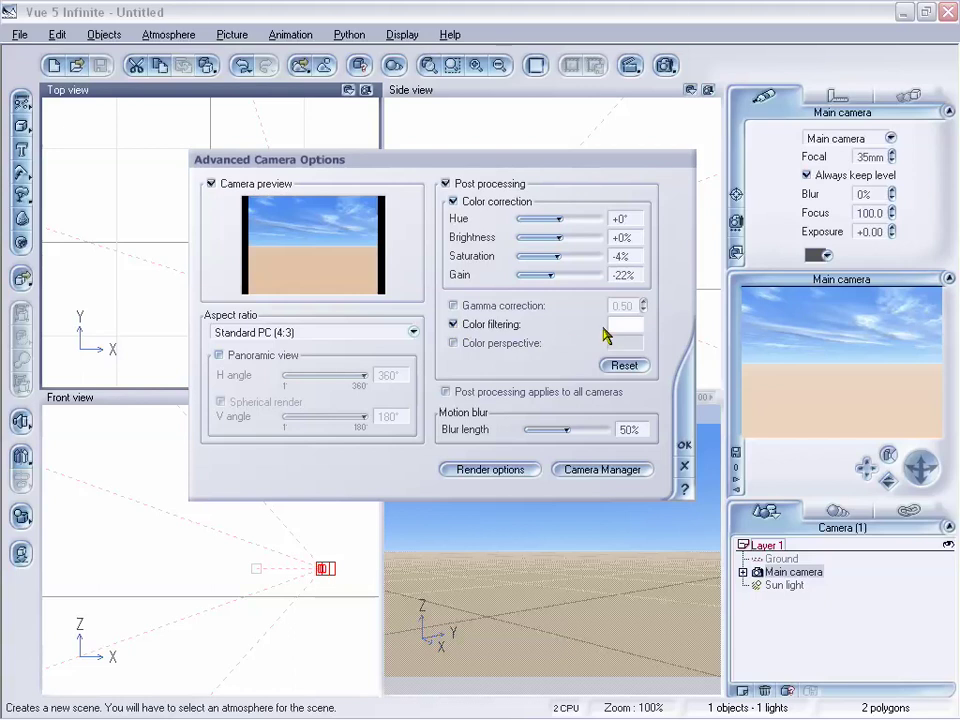
left_click(621, 325)
left_click_drag(493, 160, 529, 183)
left_click(585, 307)
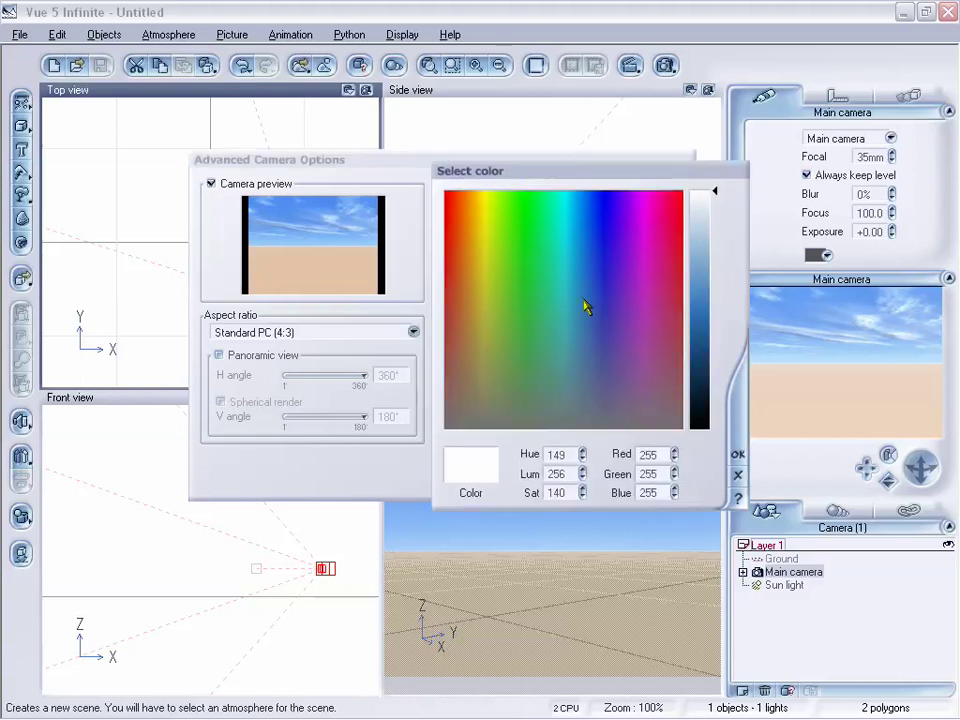
left_click(707, 240)
mouse_move(713, 290)
left_mouse_down()
mouse_move(714, 315)
mouse_move(717, 226)
left_mouse_up()
left_click(575, 213)
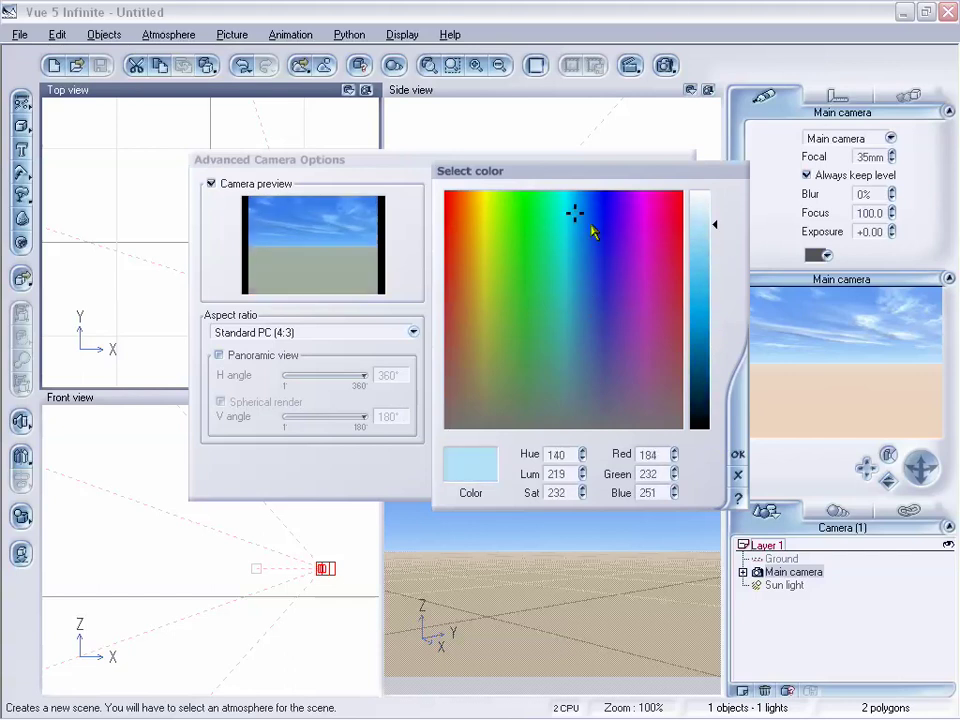
mouse_move(536, 242)
left_mouse_down()
mouse_move(474, 242)
mouse_move(588, 283)
mouse_move(578, 278)
left_mouse_up()
mouse_move(713, 228)
left_mouse_down()
mouse_move(711, 269)
mouse_move(711, 240)
left_mouse_up()
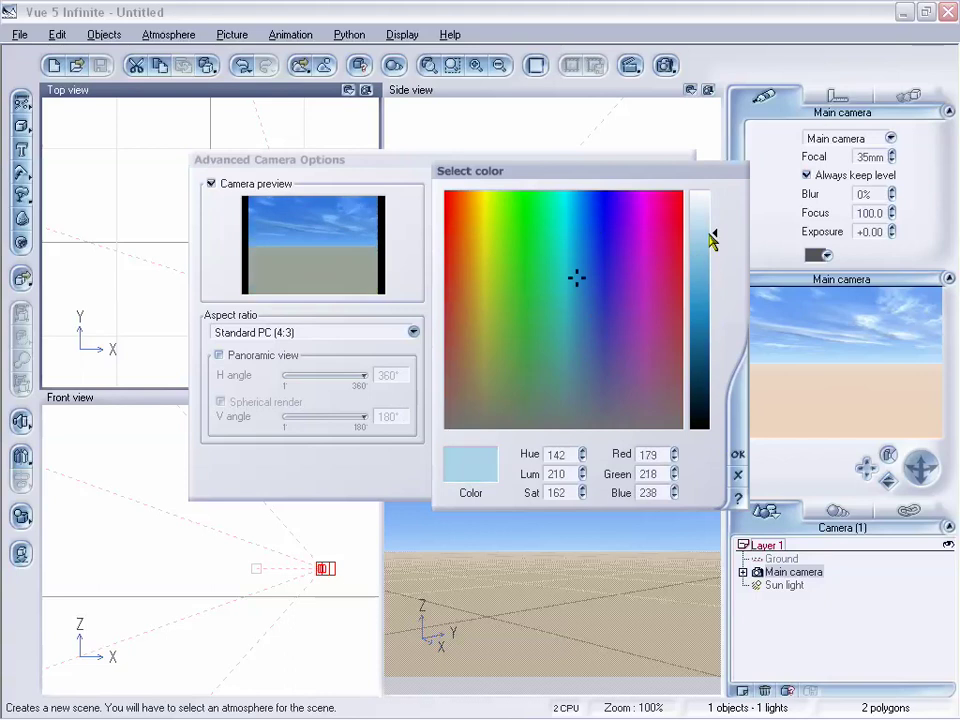
Try warm orange and yellow filter tints, cancel the color choice and turn off color filtering
mouse_move(576, 272)
left_mouse_down()
mouse_move(482, 274)
mouse_move(467, 264)
left_mouse_up()
mouse_move(713, 231)
left_mouse_down()
mouse_move(711, 253)
mouse_move(694, 260)
left_mouse_up()
left_click_drag(467, 262, 479, 315)
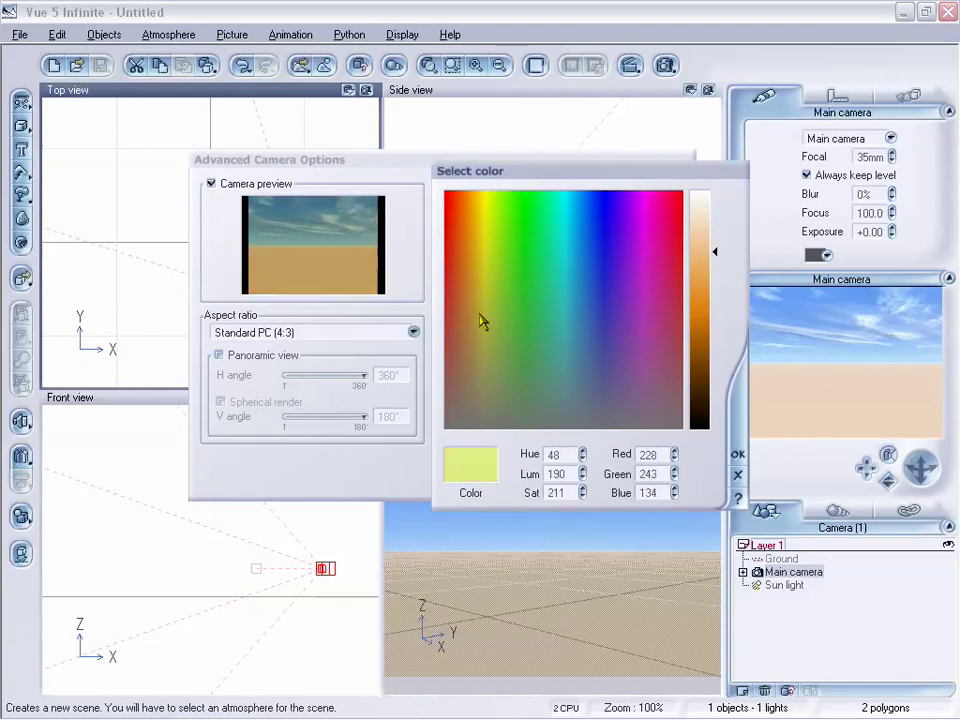
mouse_move(717, 249)
left_mouse_down()
mouse_move(711, 171)
mouse_move(659, 178)
left_mouse_up()
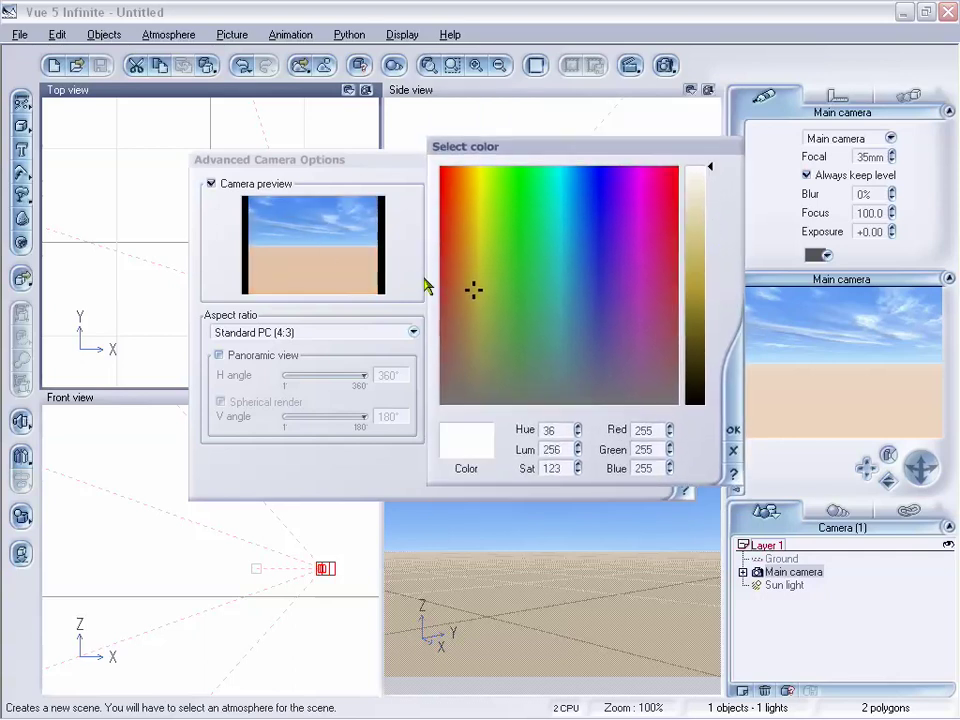
left_click(733, 449)
left_click_drag(498, 159, 503, 168)
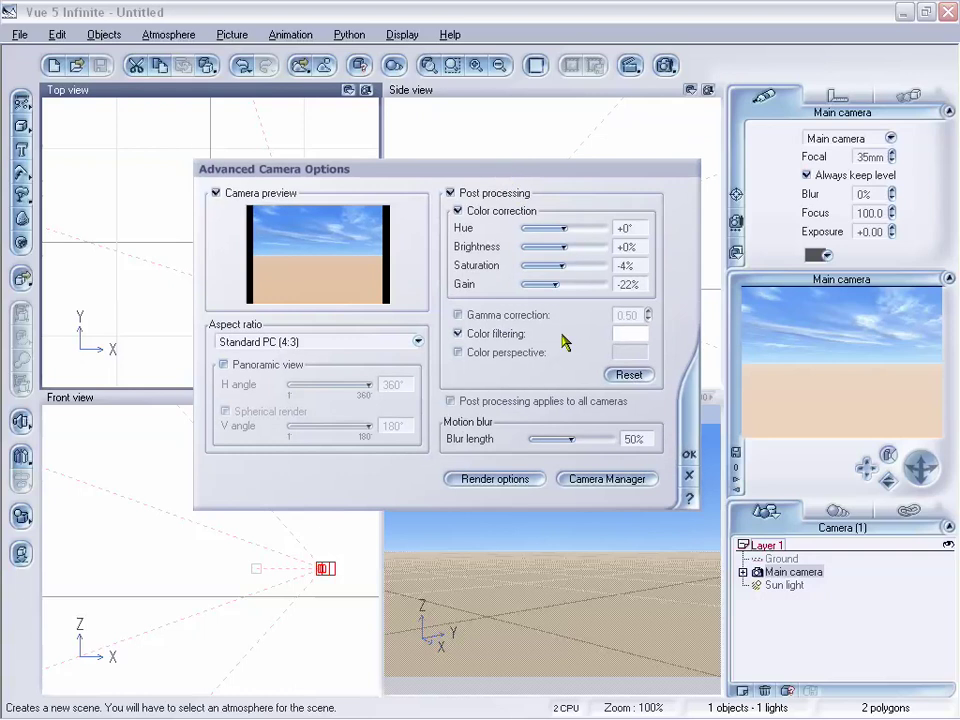
left_click(458, 333)
Enable color perspective and try an olive green perspective color of RGB 123, 162, 43
left_click(458, 352)
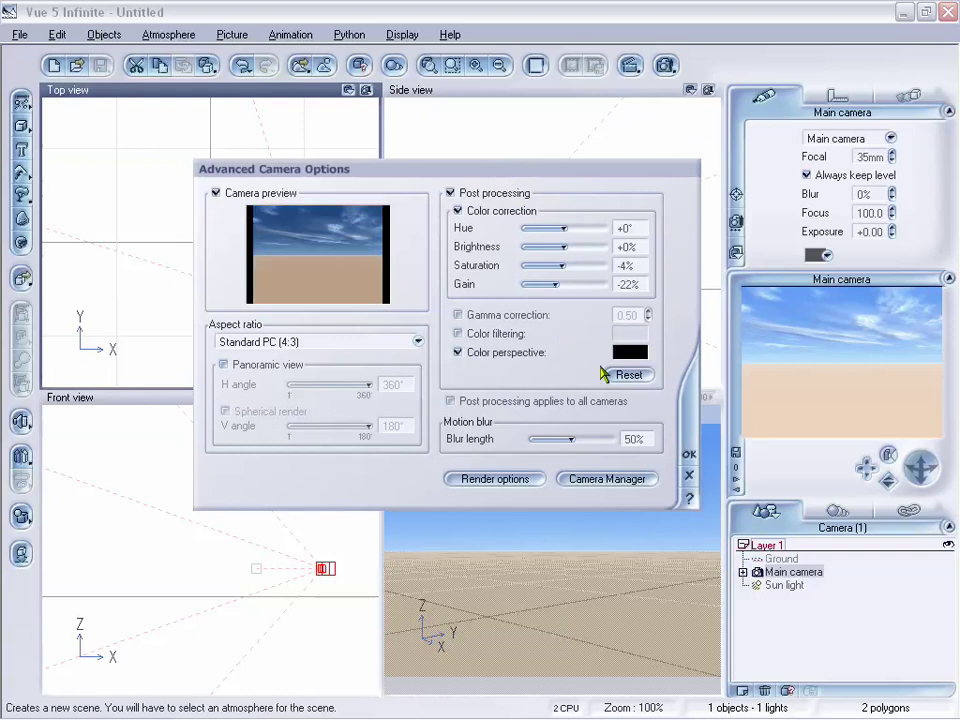
left_click(632, 352)
left_click(516, 272)
left_click(499, 180)
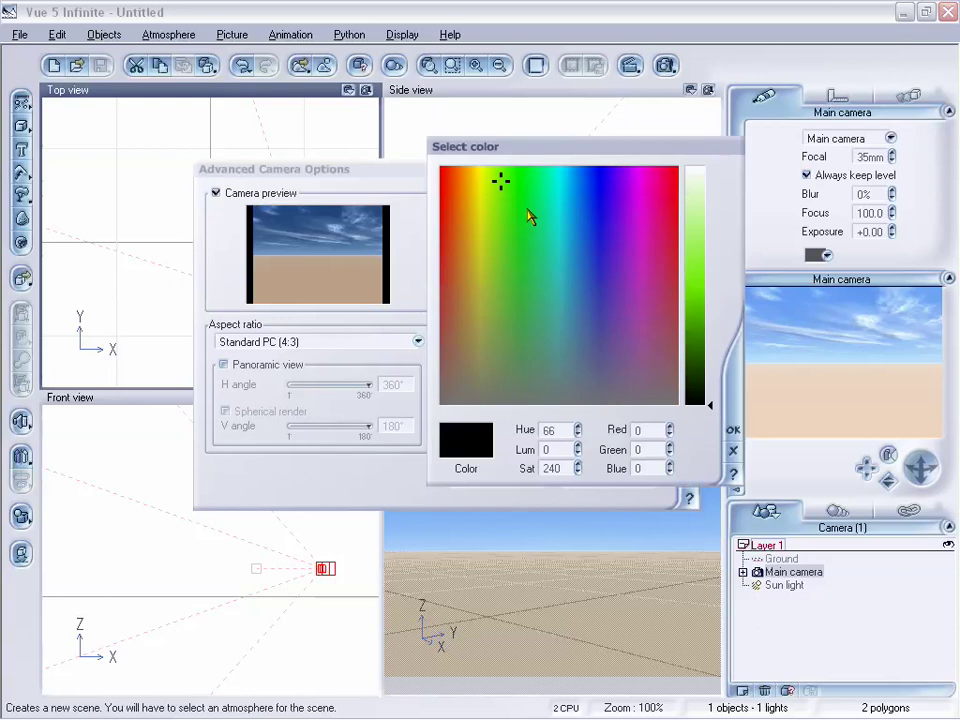
left_click(507, 206)
left_click(712, 284)
left_click(709, 305)
left_click(494, 264)
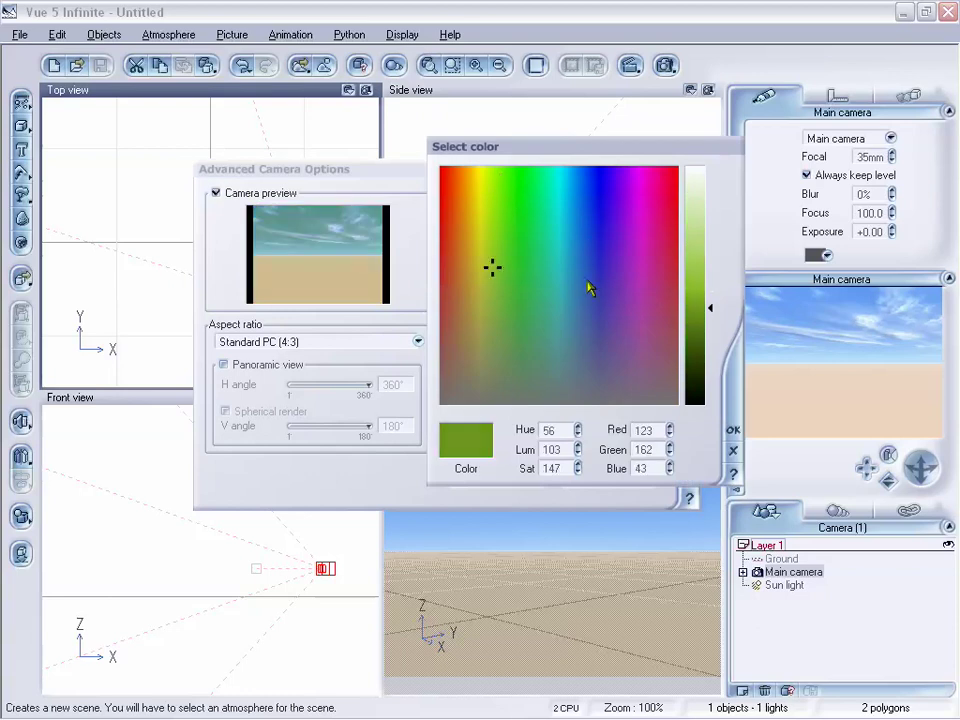
Try green, teal and muted grey-teal perspective colors and cancel the color choice
left_click(553, 366)
left_click(546, 251)
left_click_drag(573, 144, 583, 154)
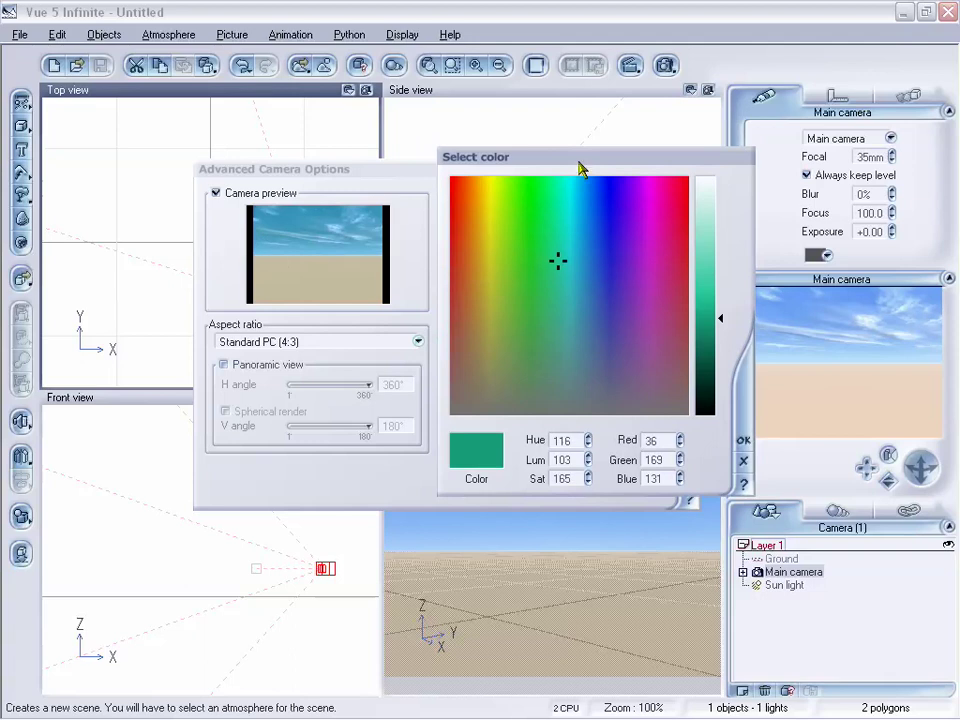
left_click_drag(598, 236, 553, 227)
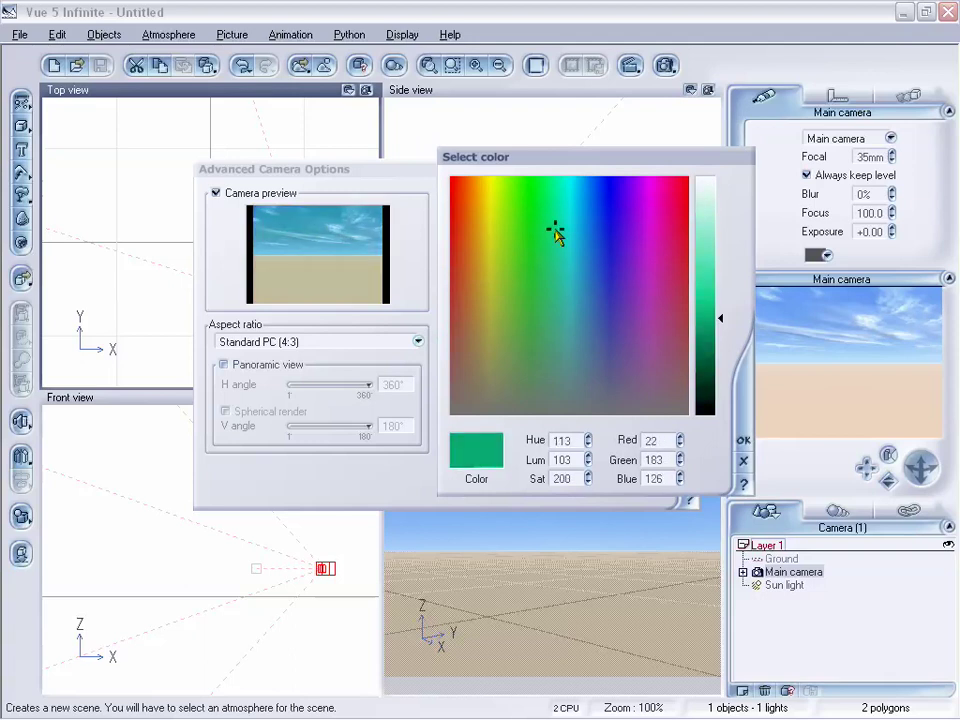
left_click_drag(529, 285, 573, 389)
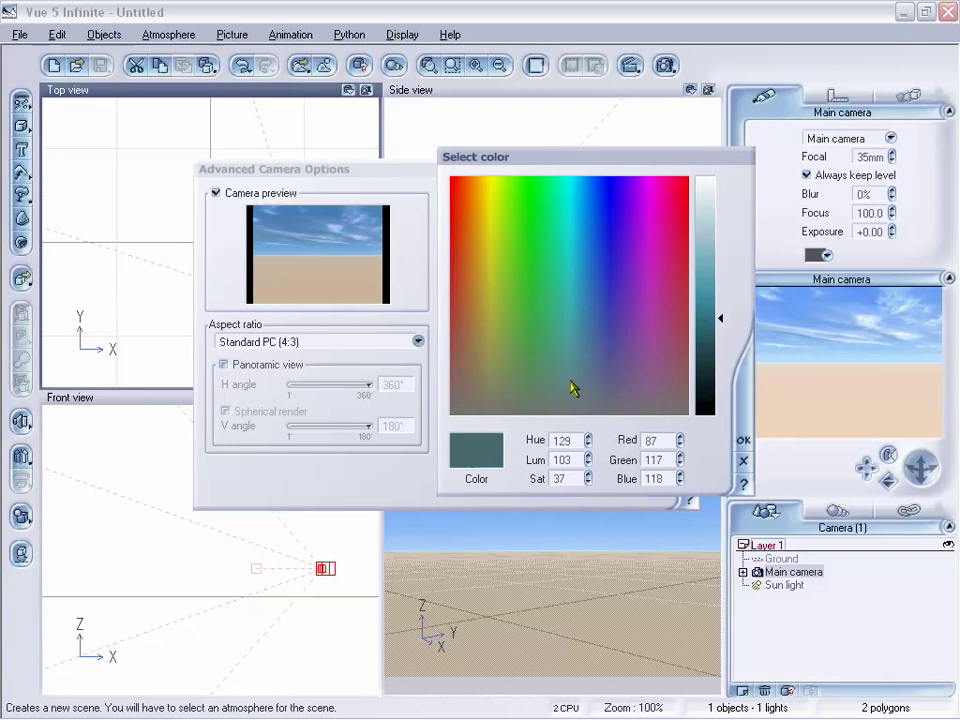
left_click(743, 460)
Turn off color perspective and make post processing apply to all cameras
left_click_drag(415, 168, 388, 167)
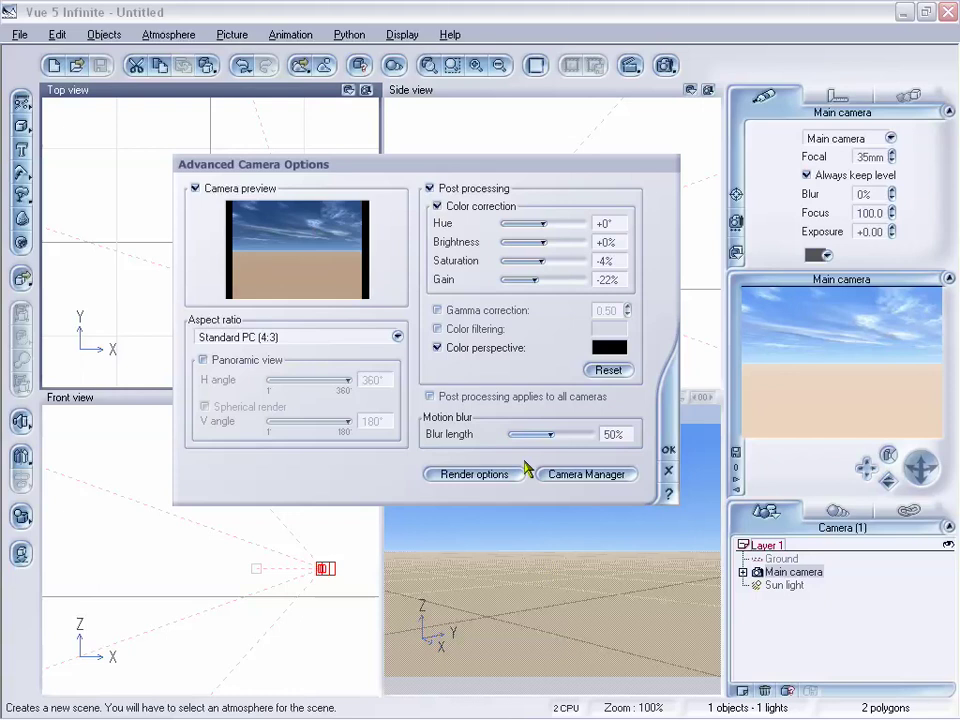
left_click_drag(429, 167, 443, 175)
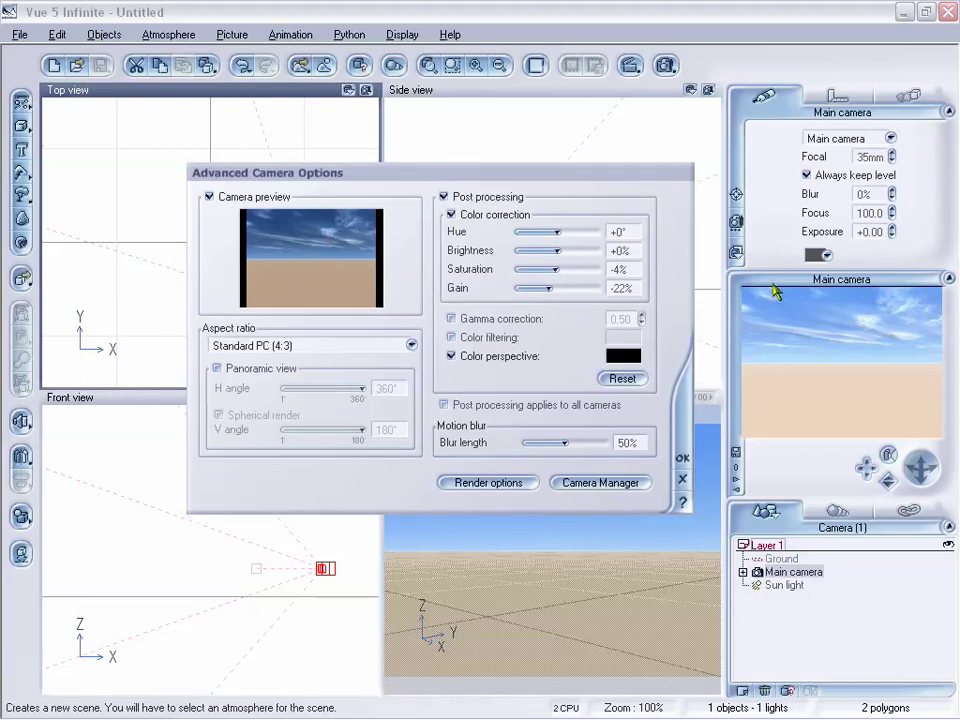
left_click_drag(514, 174, 510, 168)
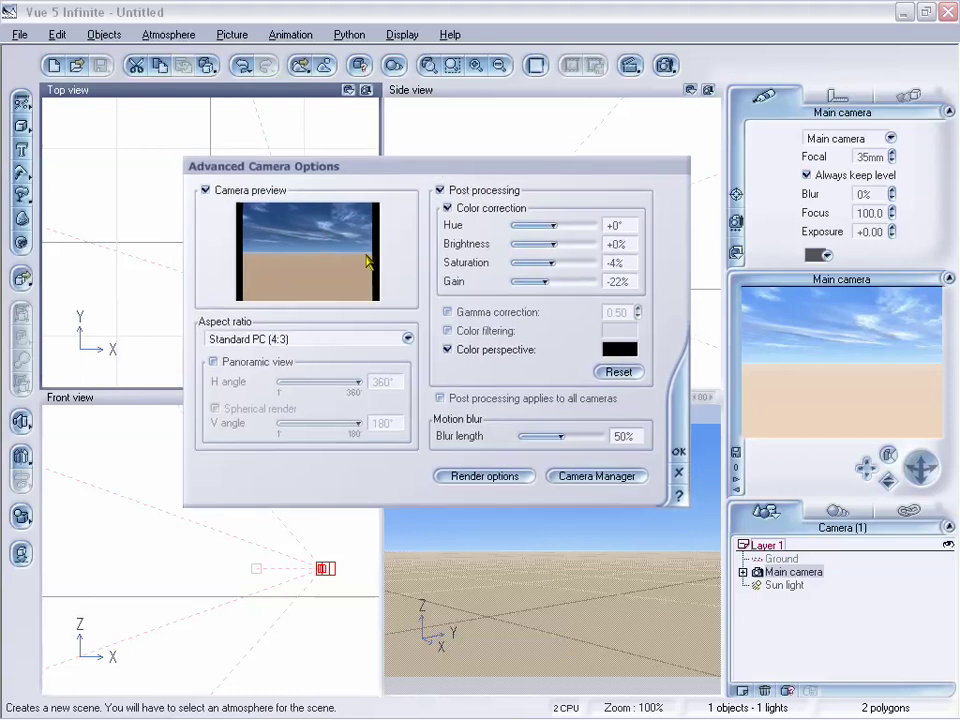
left_click_drag(394, 167, 399, 166)
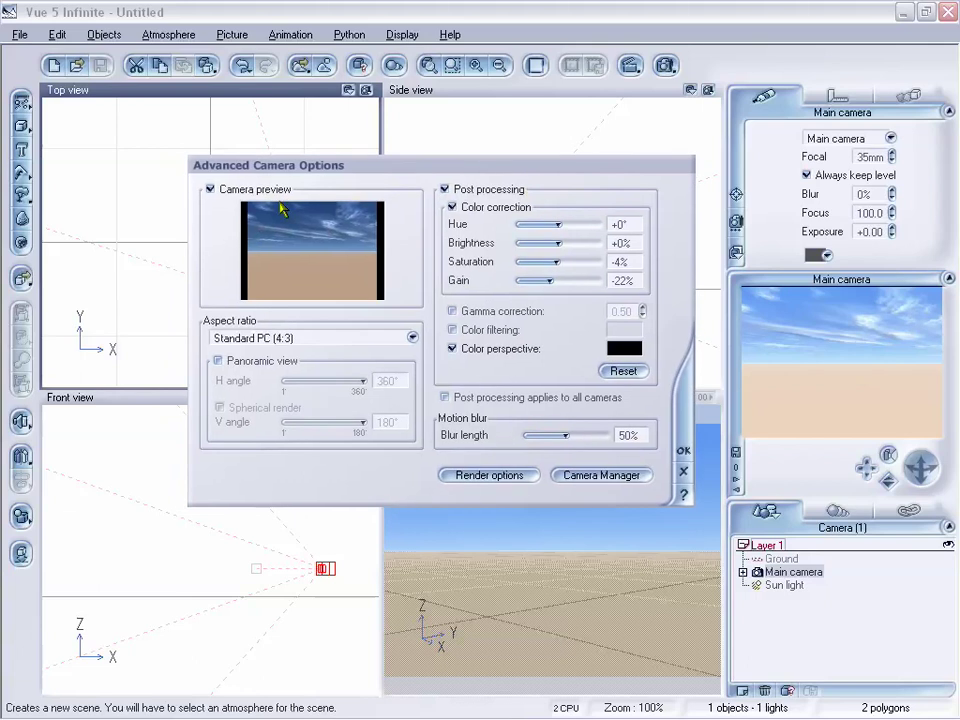
left_click(452, 349)
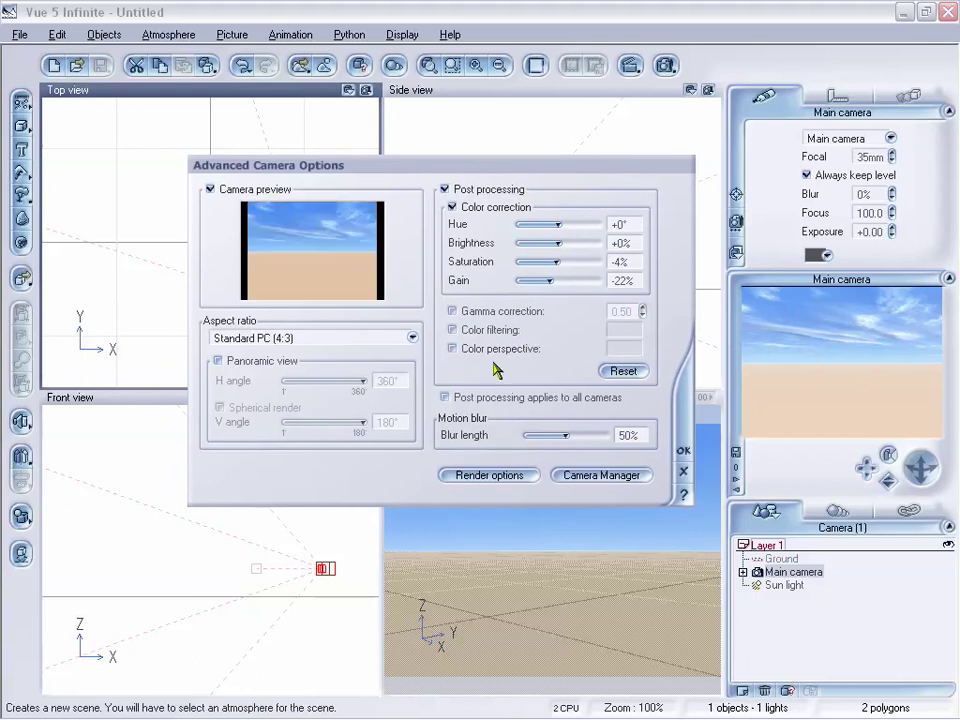
left_click(446, 398)
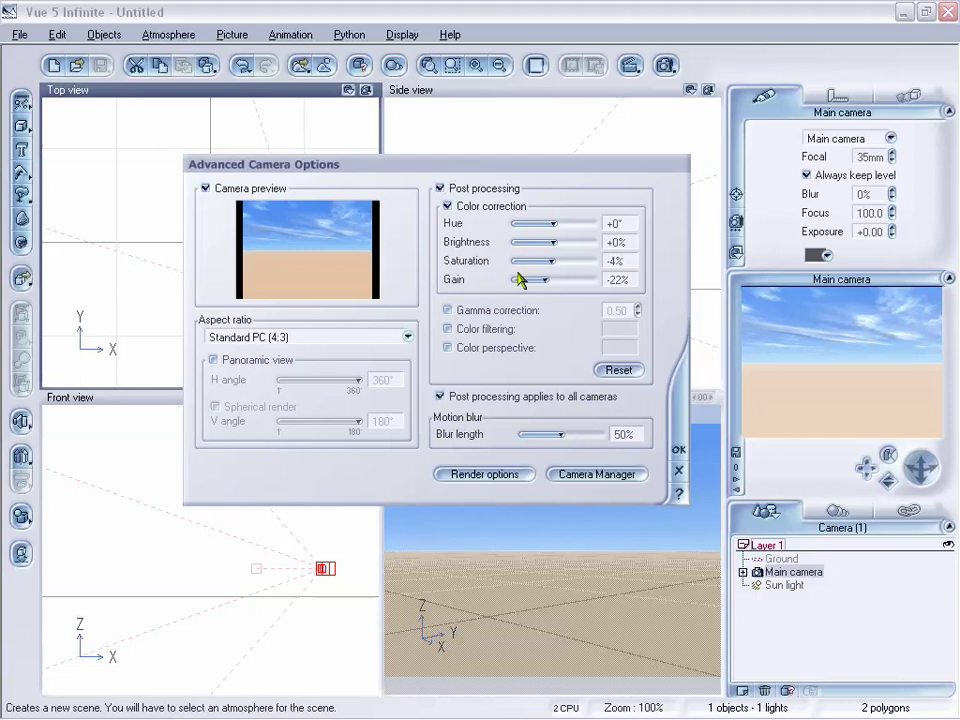
Raise the motion blur length to 100%, bring it back to 50% and leave it at 56%
left_click_drag(285, 172, 309, 171)
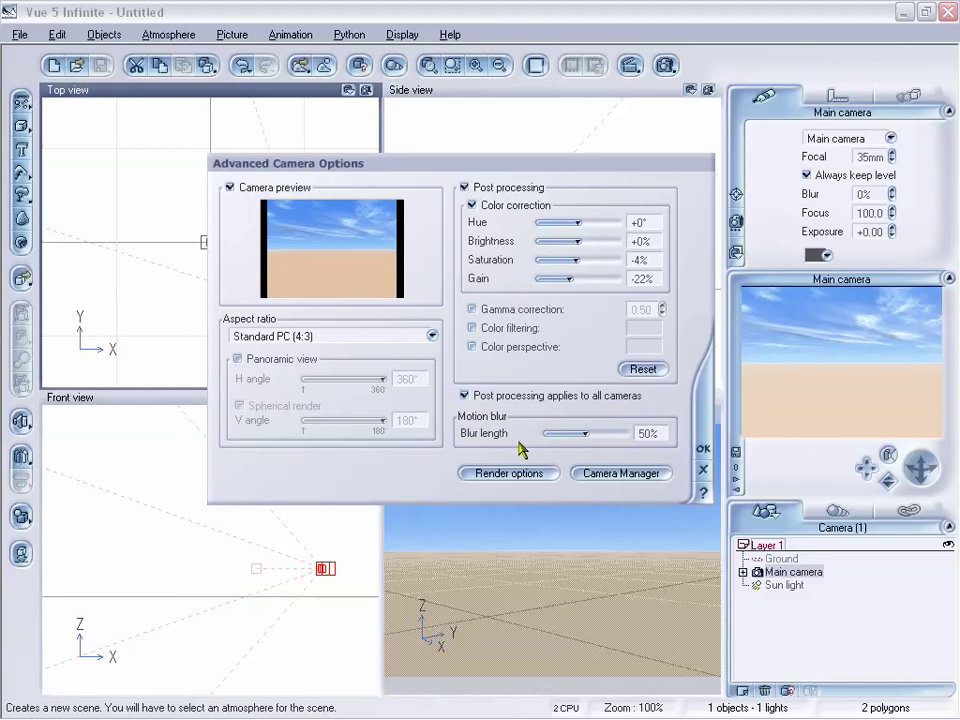
left_click_drag(587, 434, 699, 443)
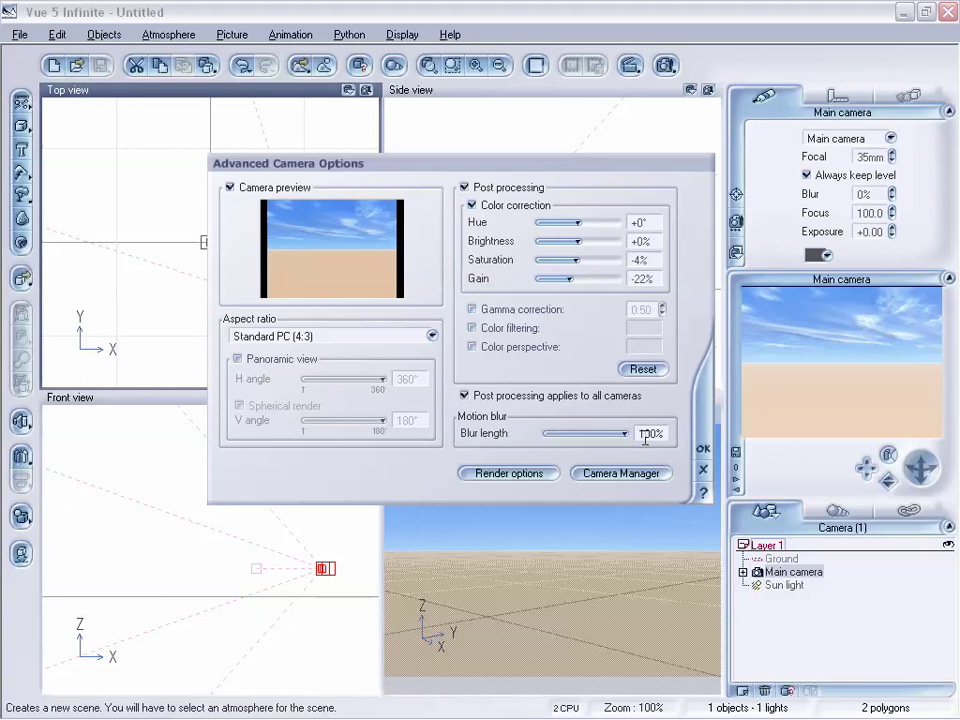
left_click_drag(619, 435, 587, 434)
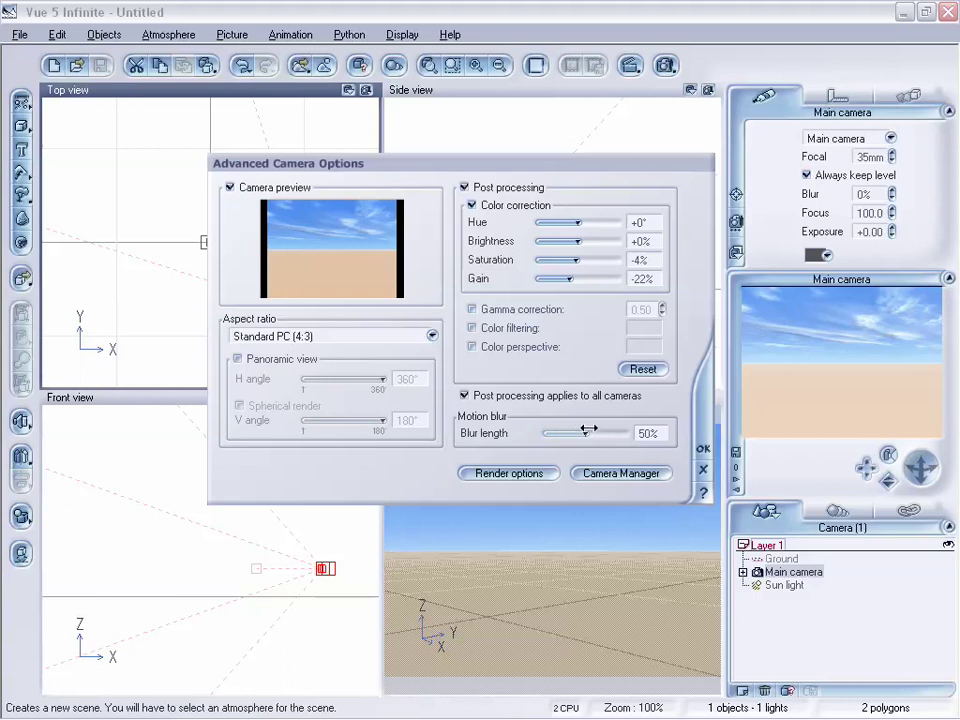
left_click_drag(585, 433, 583, 433)
mouse_move(600, 434)
left_mouse_down()
mouse_move(622, 433)
mouse_move(584, 434)
left_mouse_up()
left_click_drag(501, 171, 508, 162)
Review the Main camera and Top camera entries in the Camera Manager and close it without changes
left_click(629, 465)
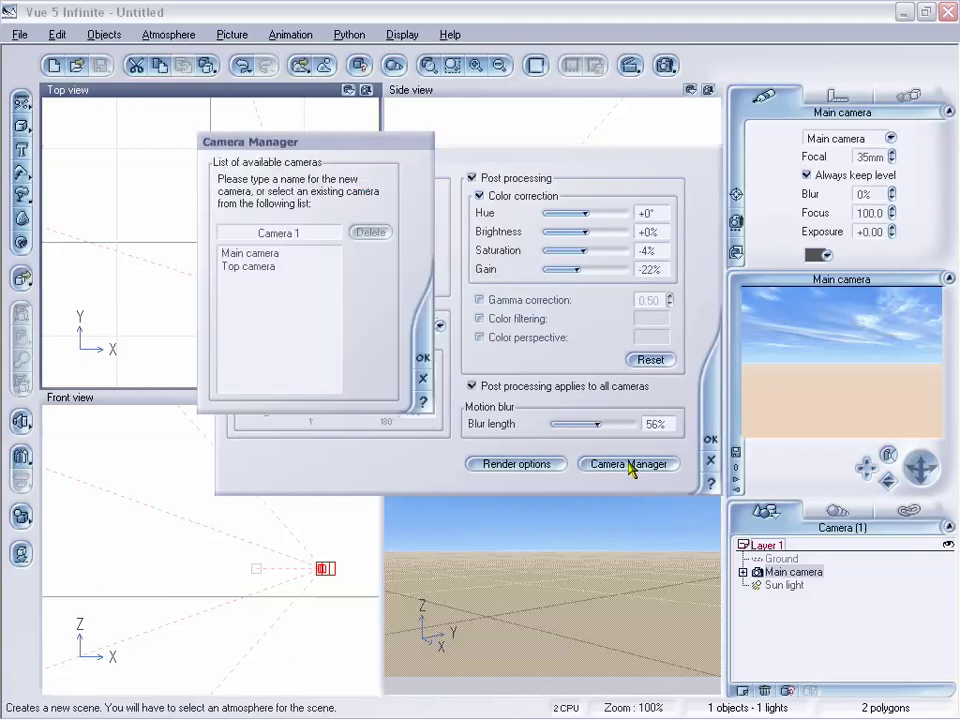
left_click_drag(288, 142, 243, 121)
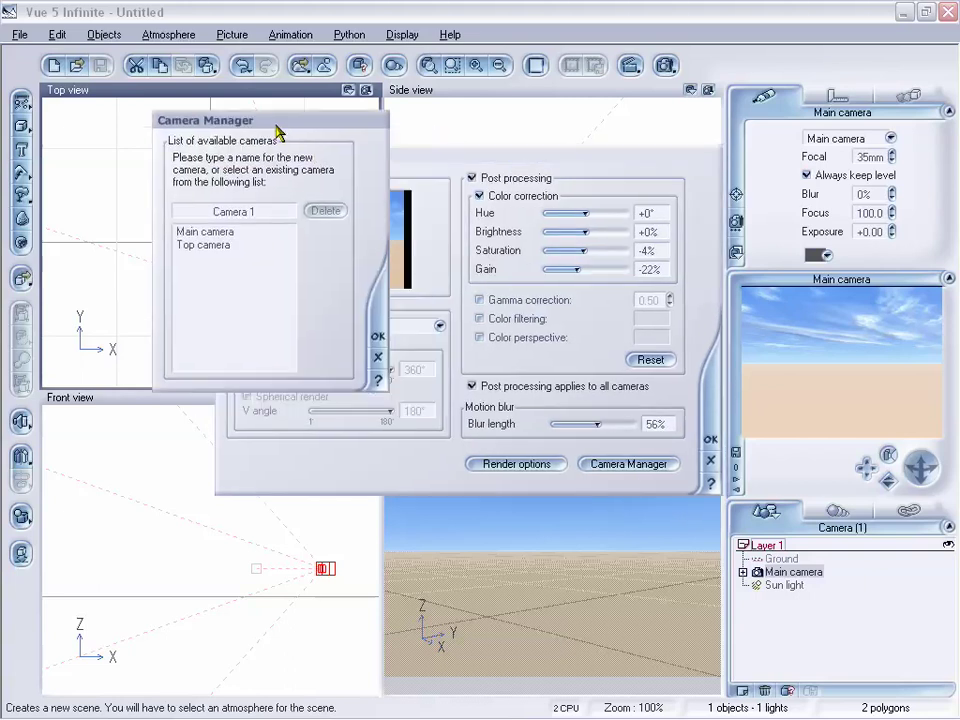
left_click(233, 231)
left_click(241, 212)
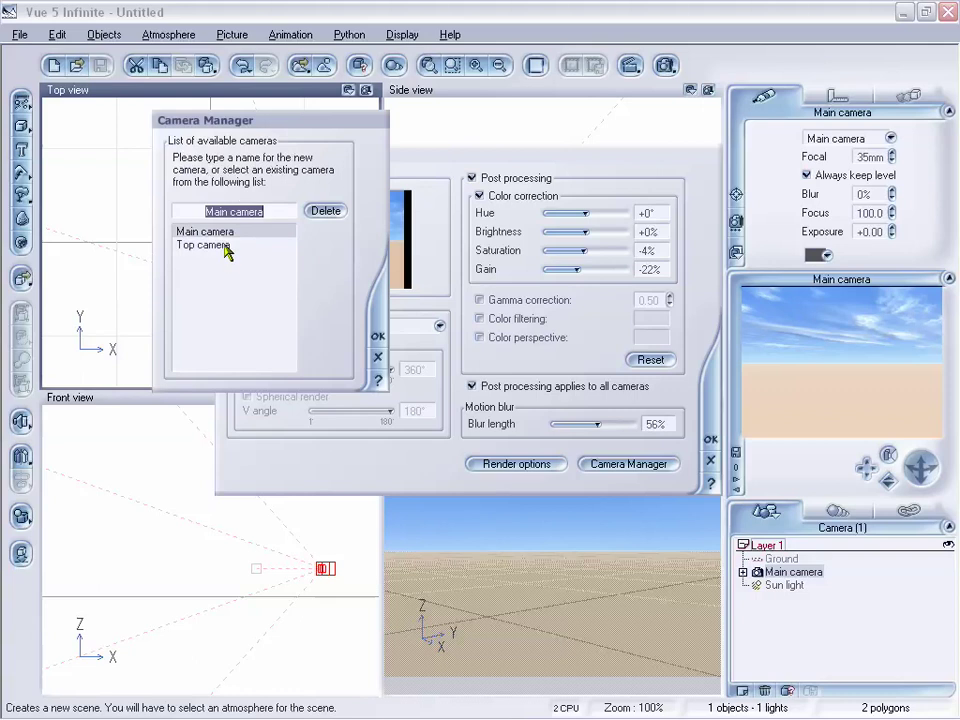
left_click(229, 246)
left_click(225, 231)
left_click_drag(256, 143, 272, 138)
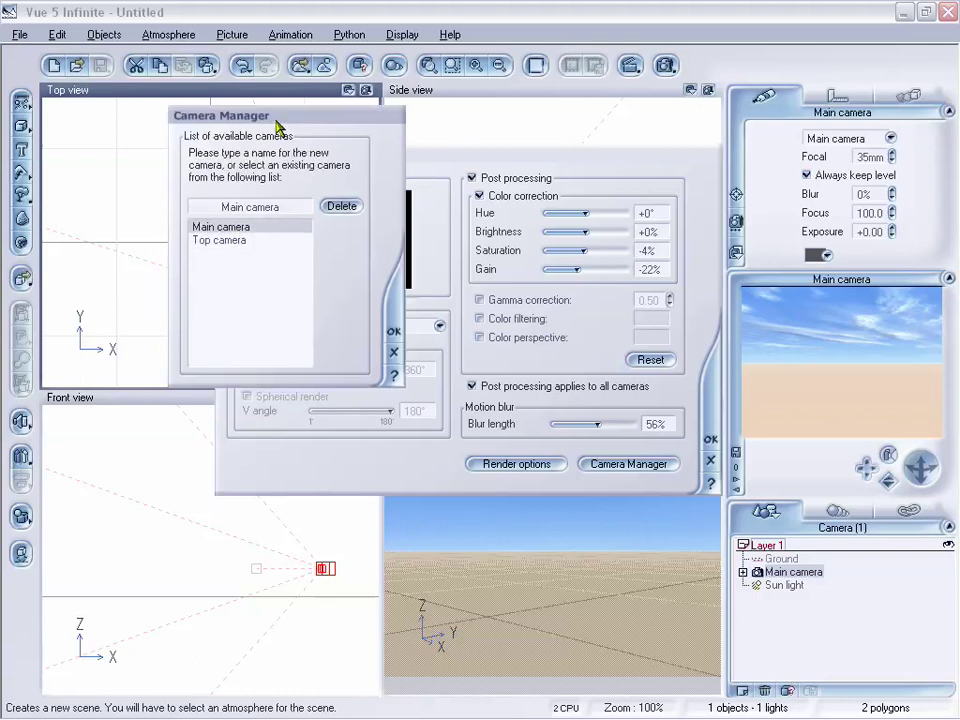
left_click(394, 355)
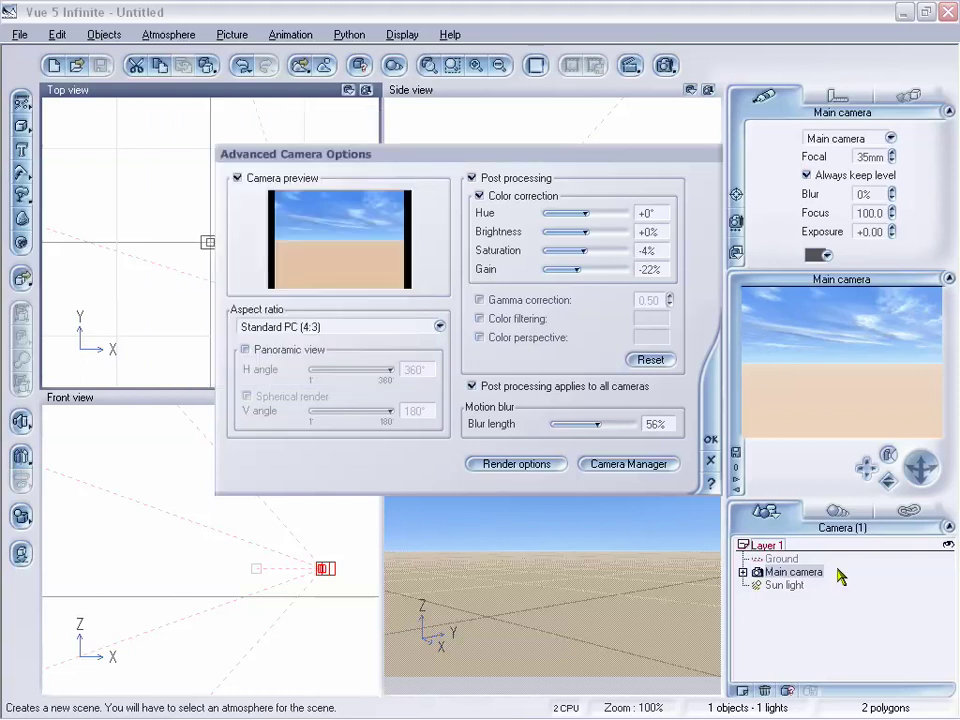
Look over the render options reached from the camera settings and close them without changes
left_click(493, 465)
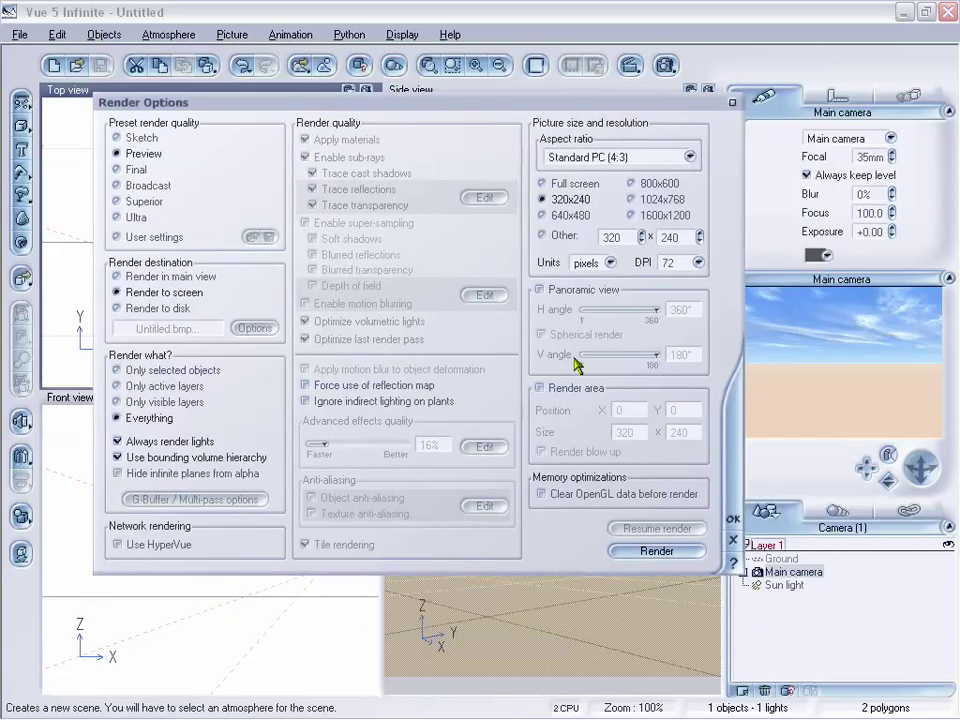
left_click(733, 541)
left_click_drag(550, 160, 523, 150)
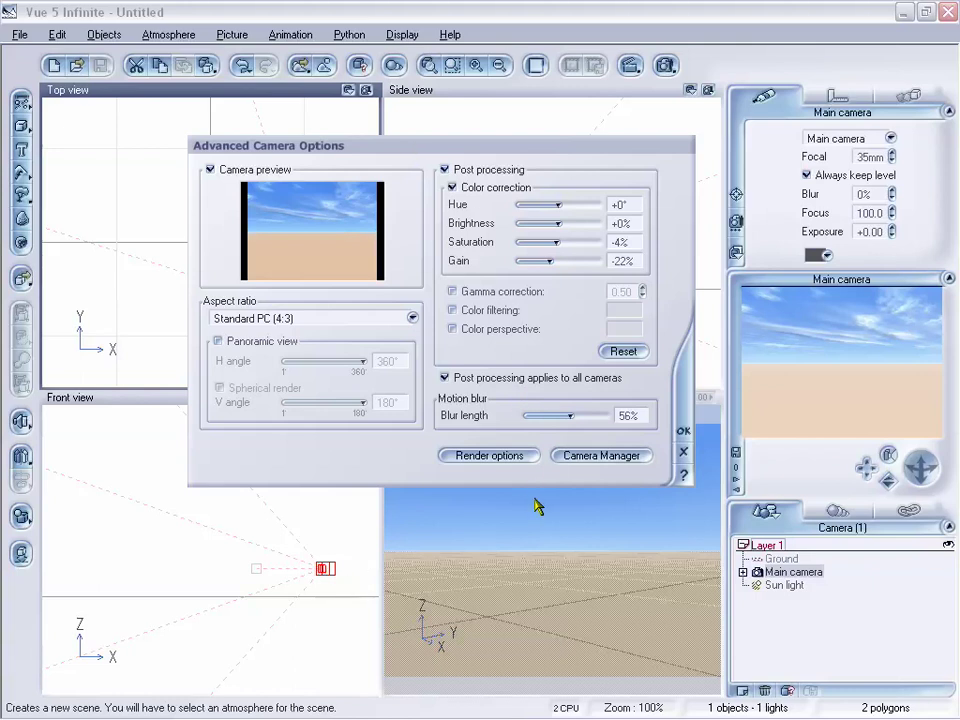
Toggle post processing and color correction off and on, and cancel the advanced camera options
left_click(450, 188)
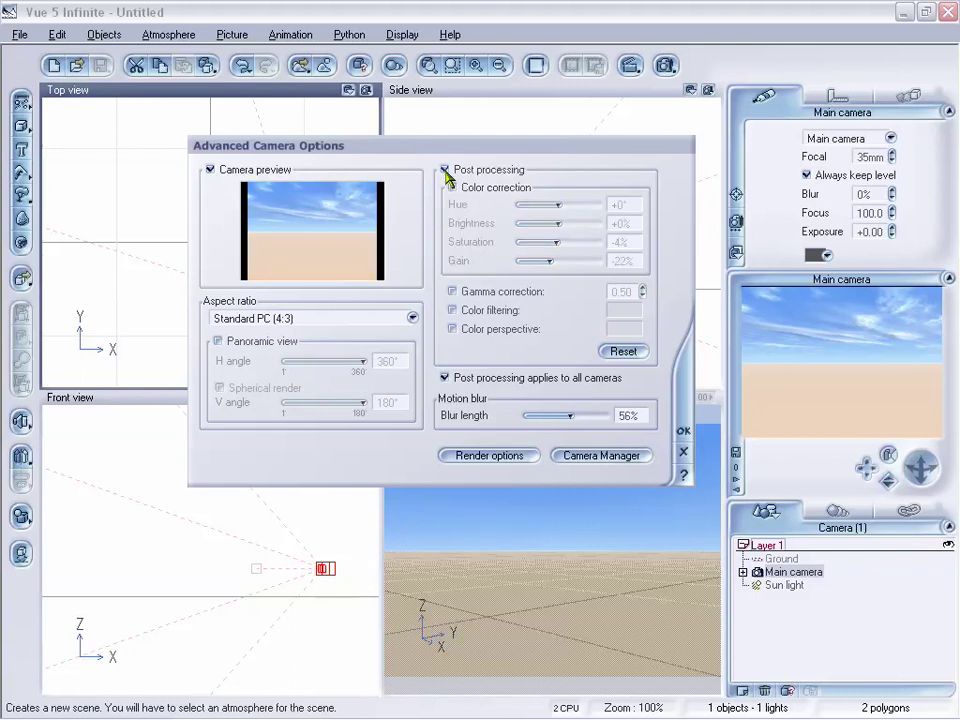
left_click(452, 188)
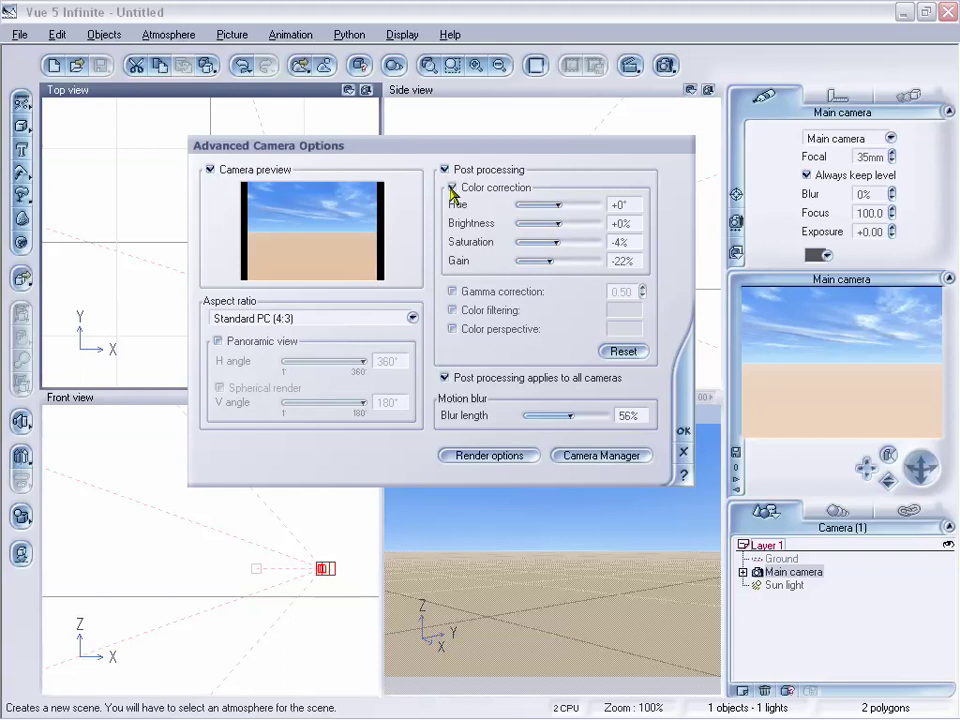
left_click_drag(422, 148, 361, 132)
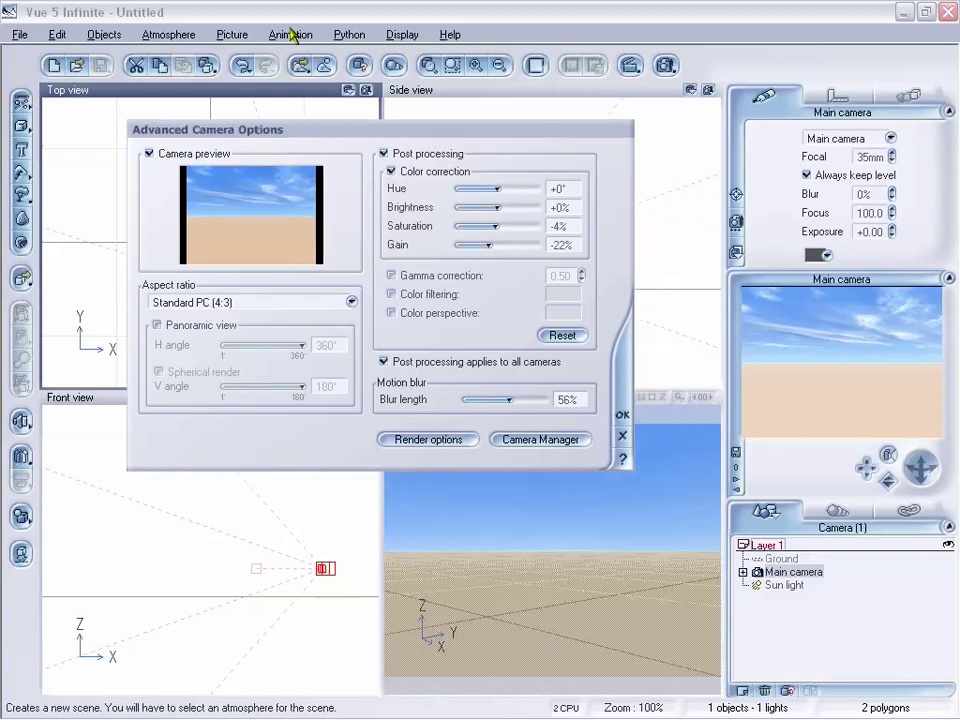
left_click(622, 436)
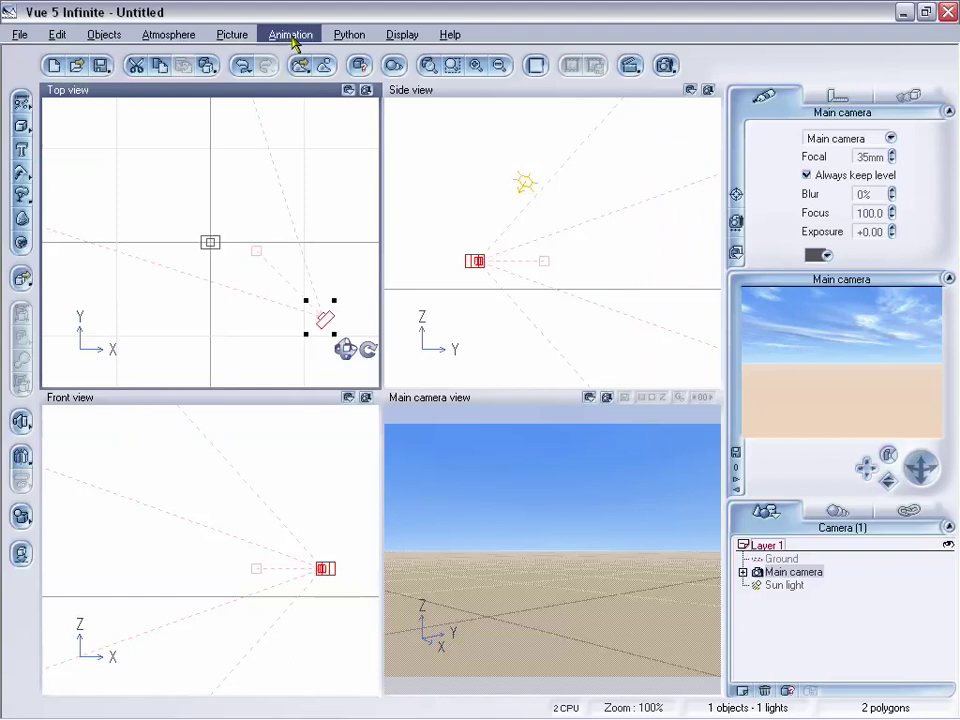
Display the animation timeline and move the current time to 5 seconds
left_click(292, 36)
left_click(318, 55)
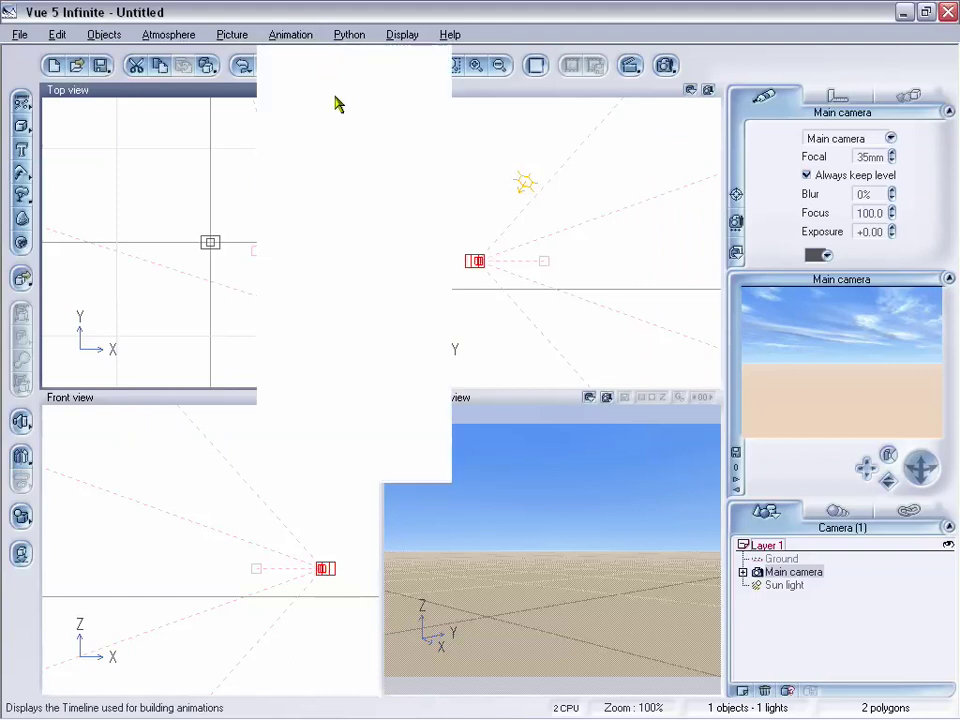
left_click_drag(252, 662, 447, 660)
Enable post processing with color correction for the main camera, set the hue to +180° and let the settings become animated
double_click(328, 526)
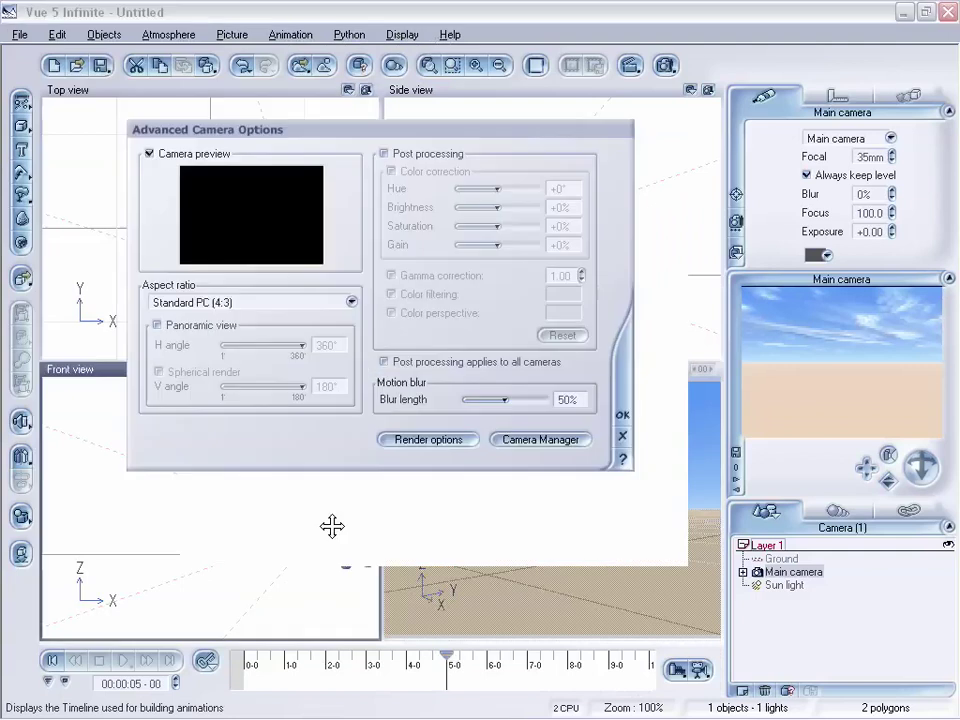
left_click(384, 154)
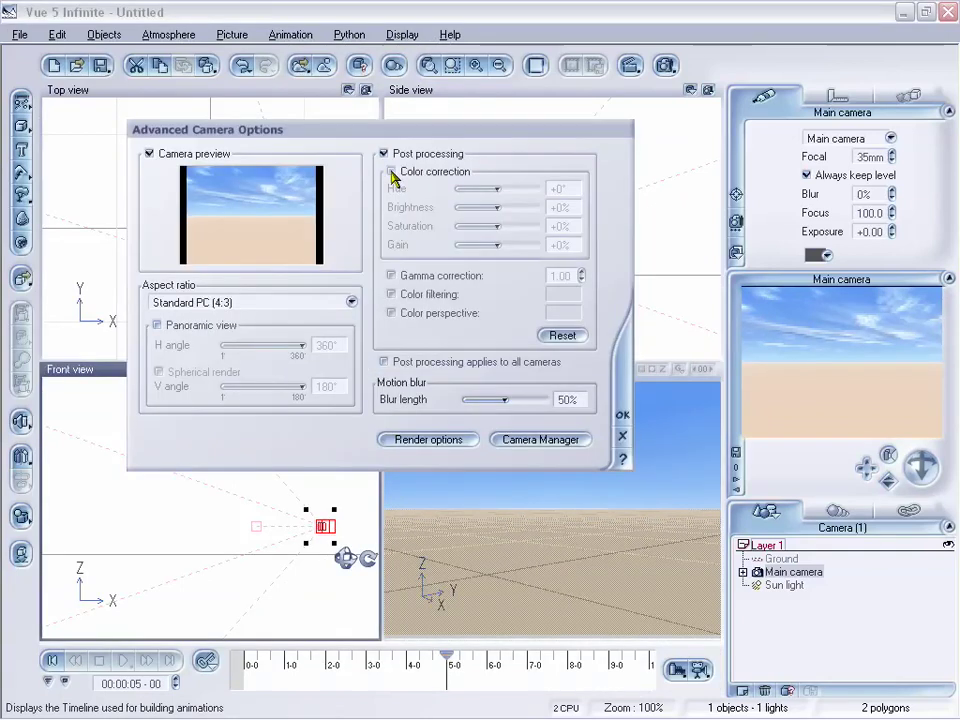
left_click(391, 172)
left_click_drag(497, 189, 537, 188)
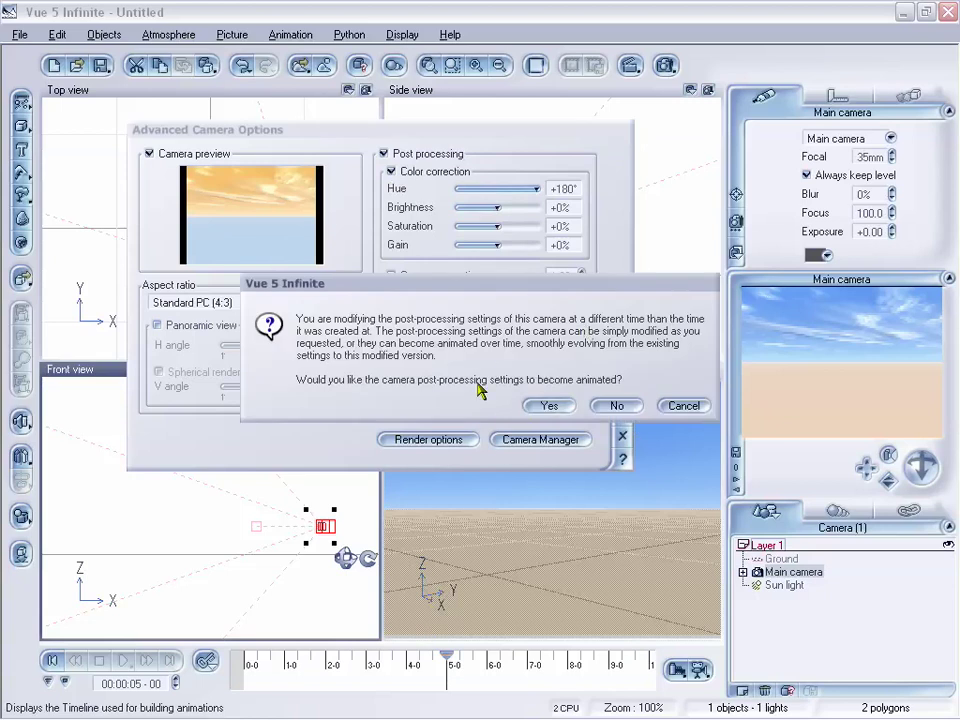
left_click(549, 406)
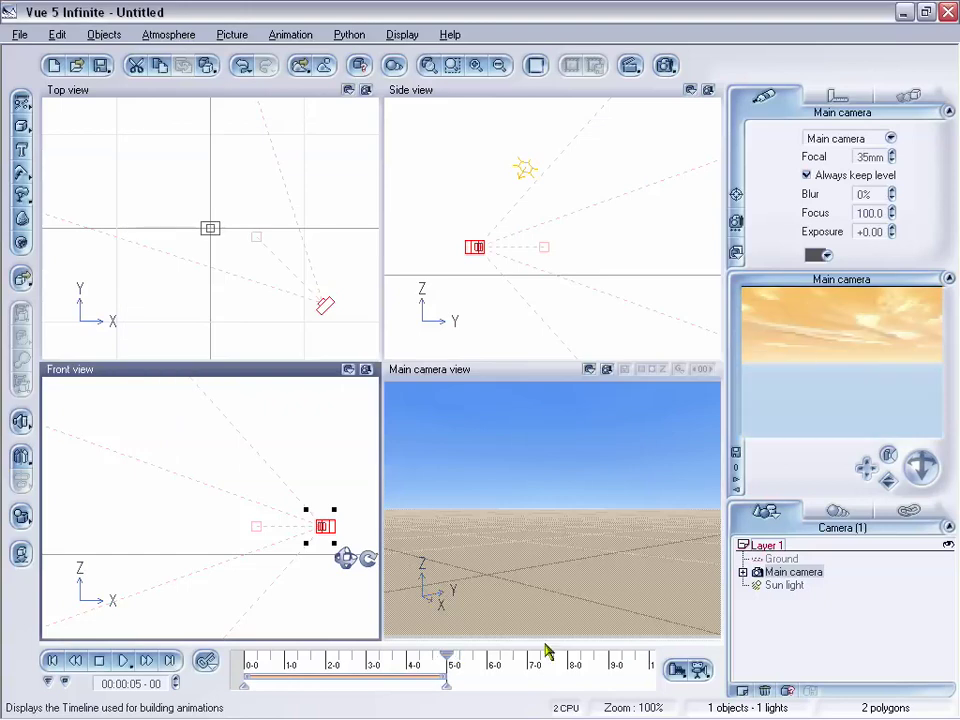
Scrub the timeline between the start and nearly 5 seconds to preview the animated hue shift
left_click_drag(447, 656, 253, 655)
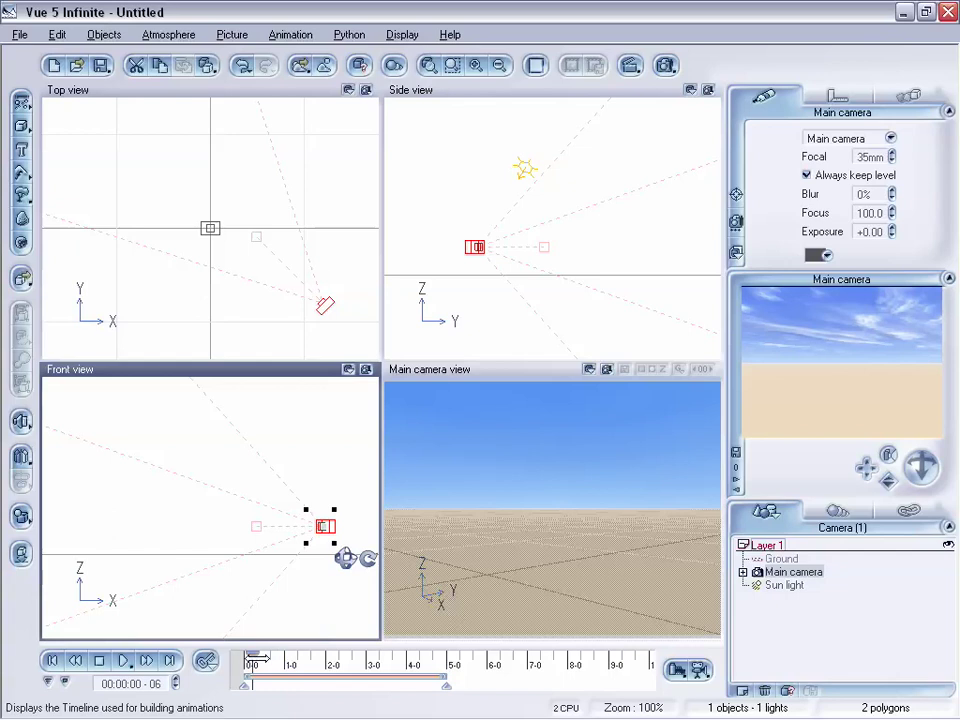
left_click_drag(252, 657, 413, 657)
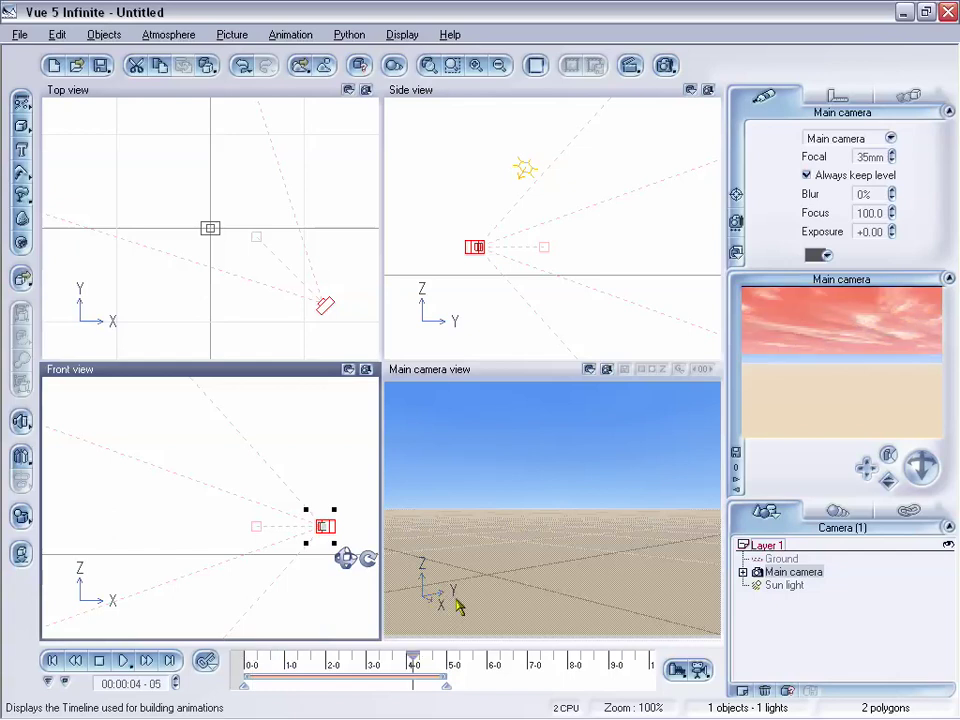
left_click_drag(413, 657, 440, 657)
At 5 seconds, enable the main camera's gamma correction, set it to 0.20 and accept the settings
left_click(150, 661)
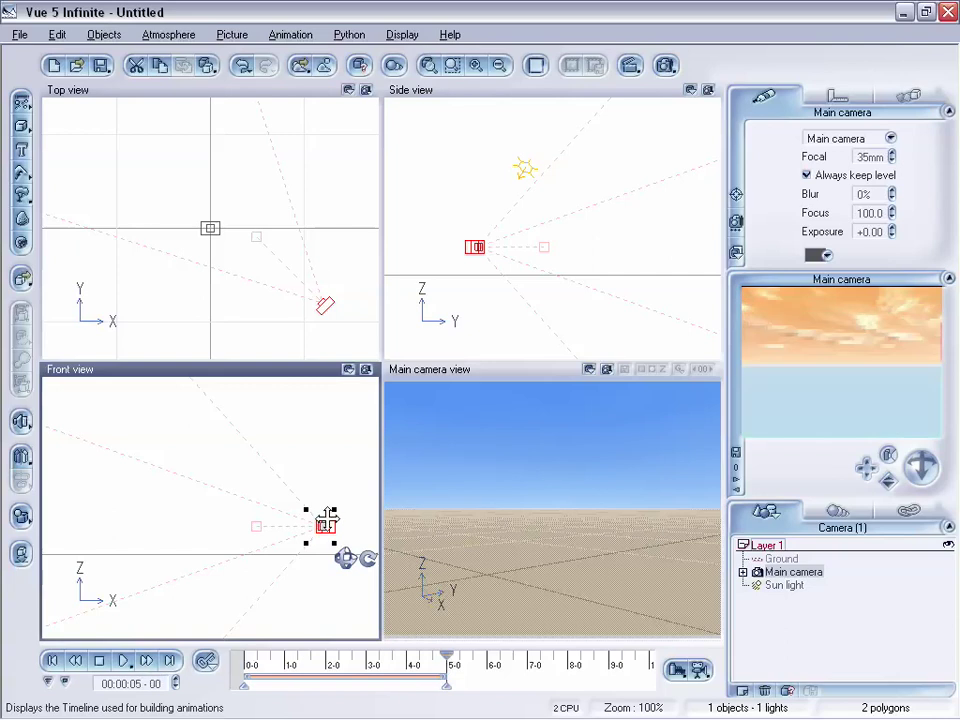
double_click(327, 524)
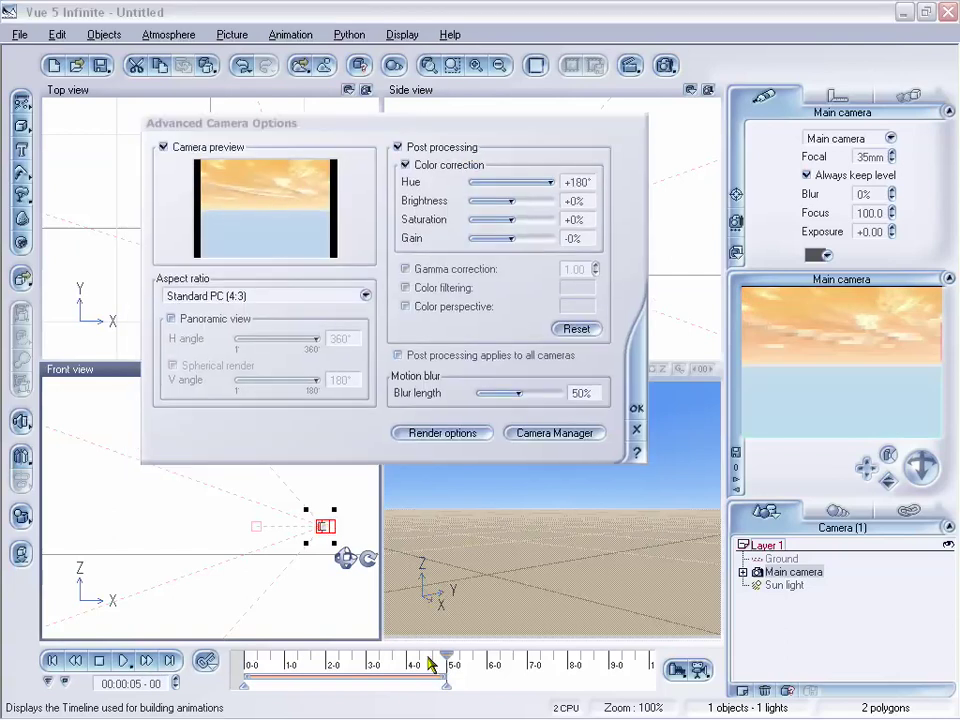
left_click_drag(490, 118, 536, 136)
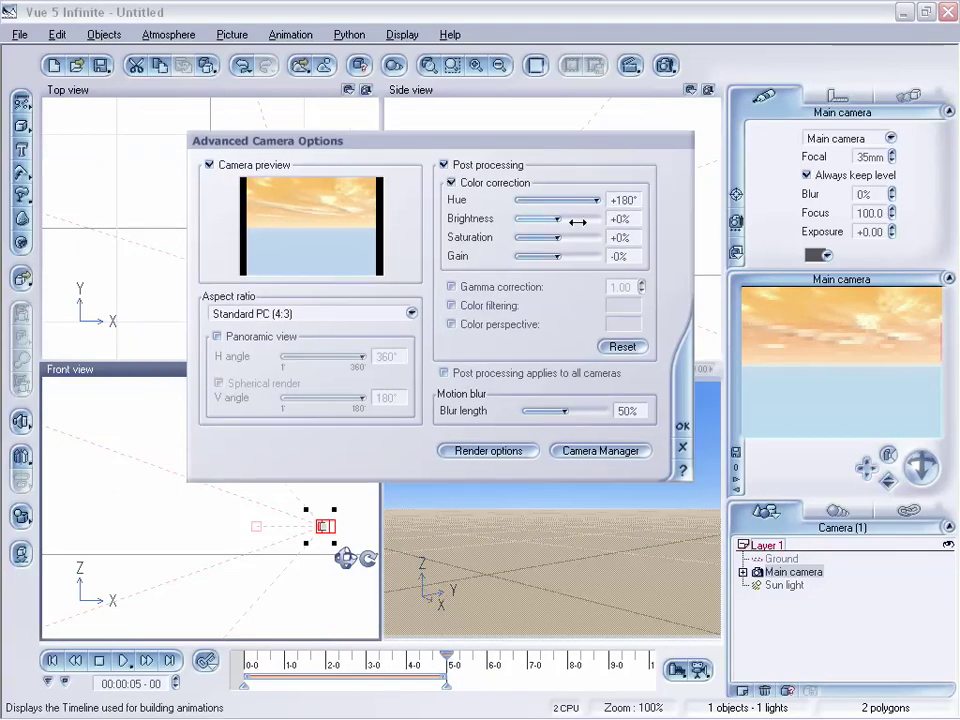
left_click(452, 287)
left_click_drag(642, 290, 642, 318)
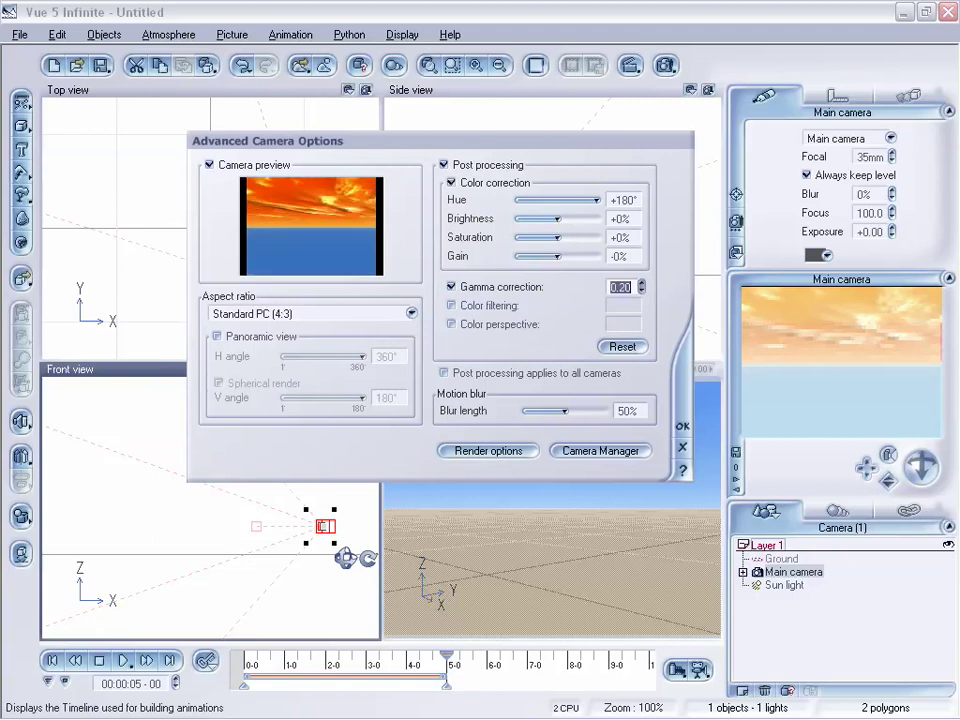
left_click(682, 426)
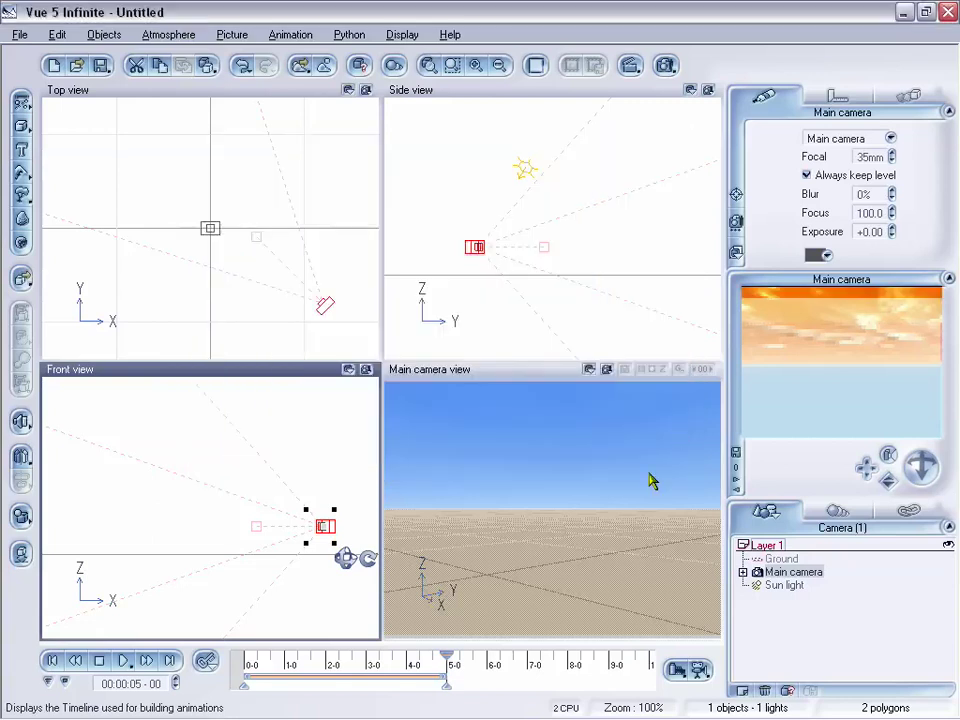
Scrub back to the beginning of the animation and return to time 0 to check the camera preview
left_click_drag(447, 660, 253, 659)
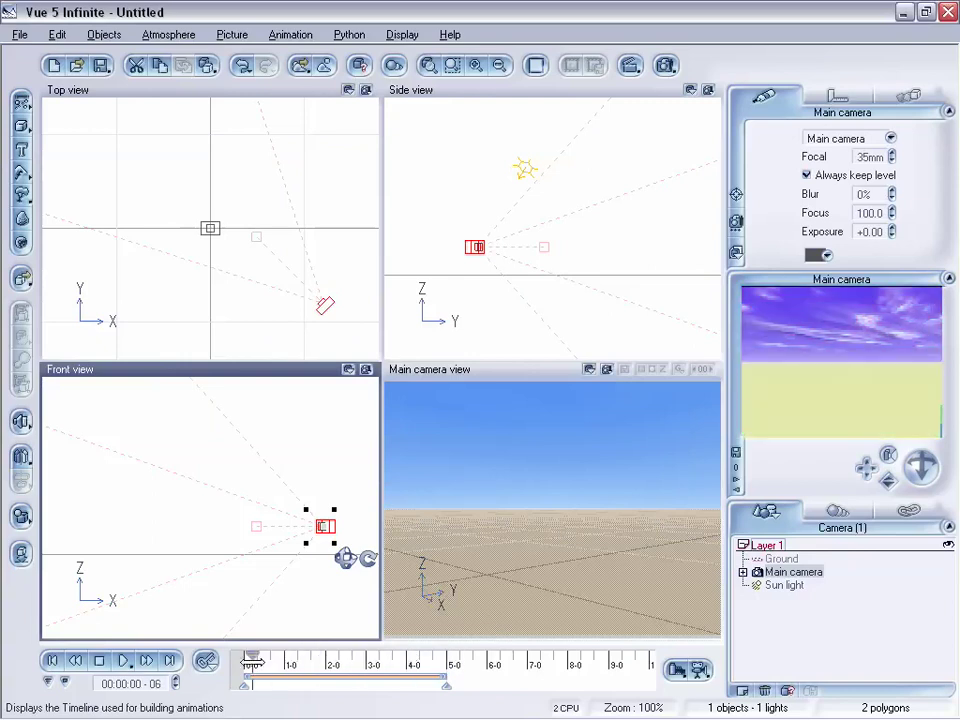
left_click(52, 660)
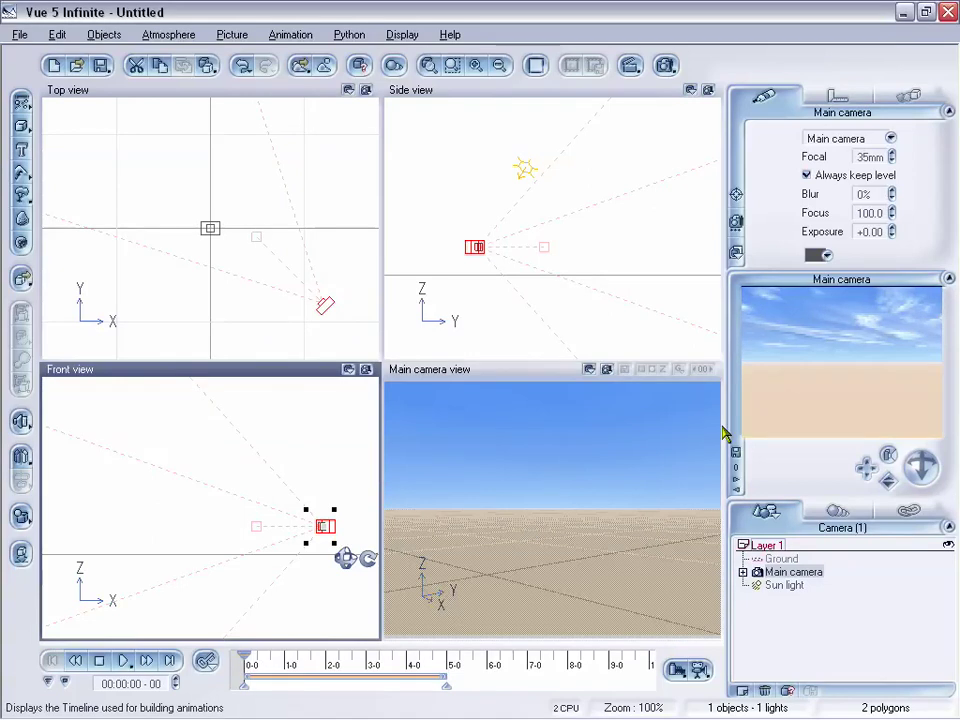
right_click(853, 352)
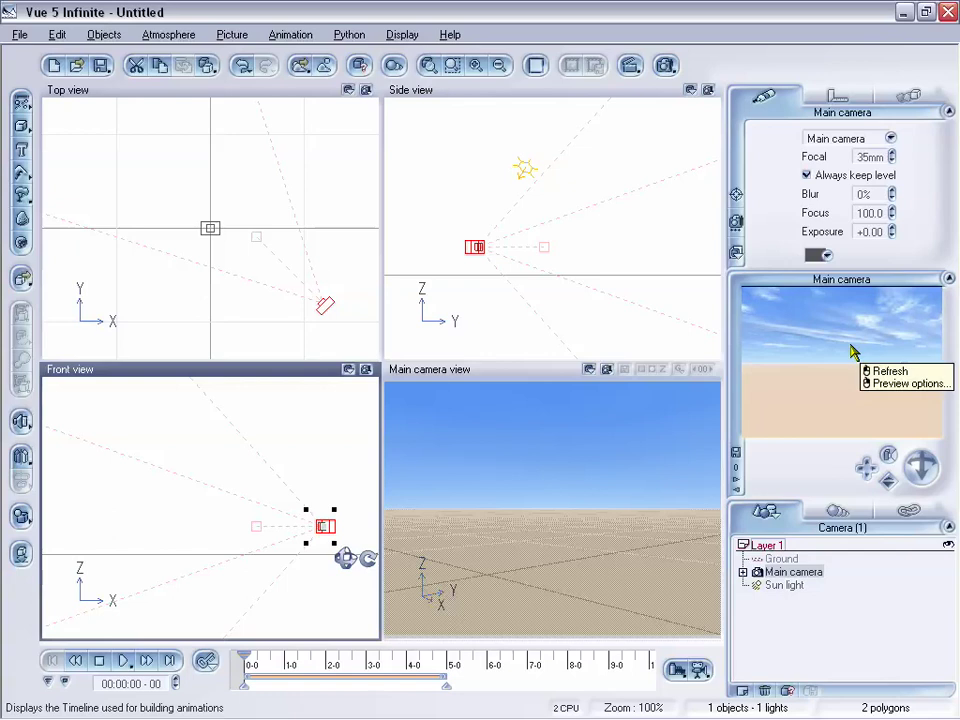